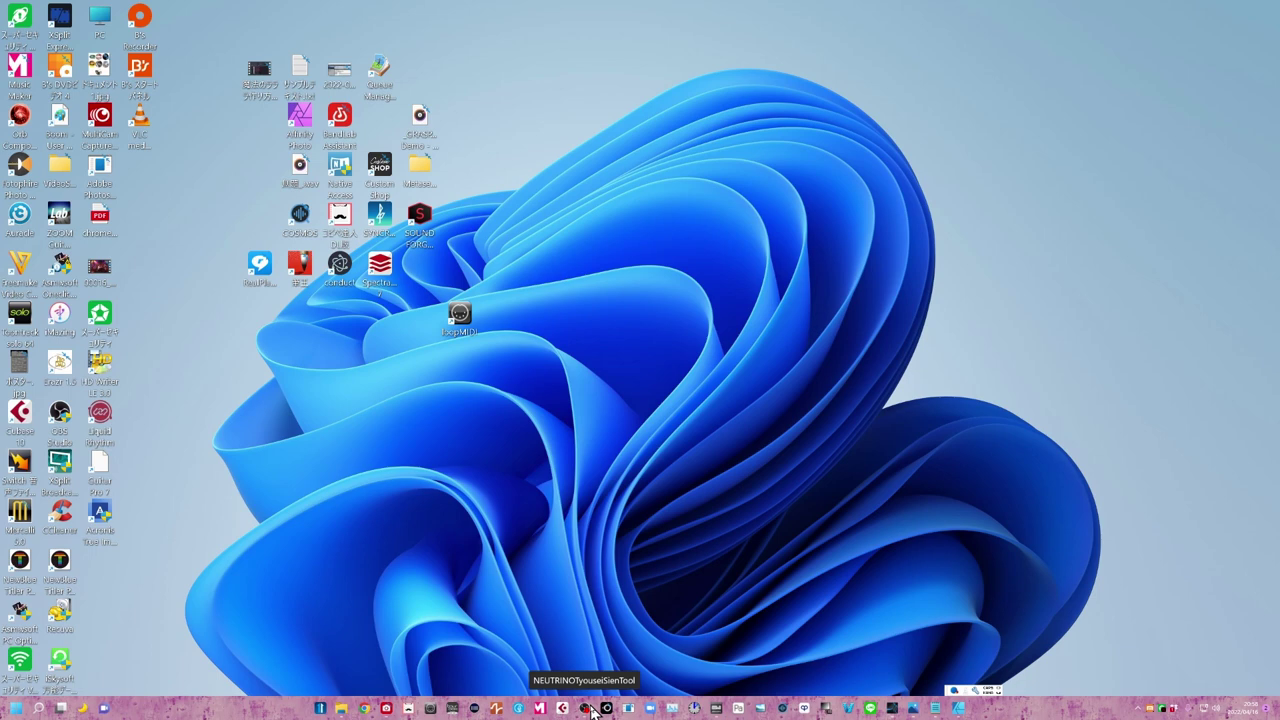
- Look through the pages of pinned apps in the Windows 11 Start menu
click(16, 711)
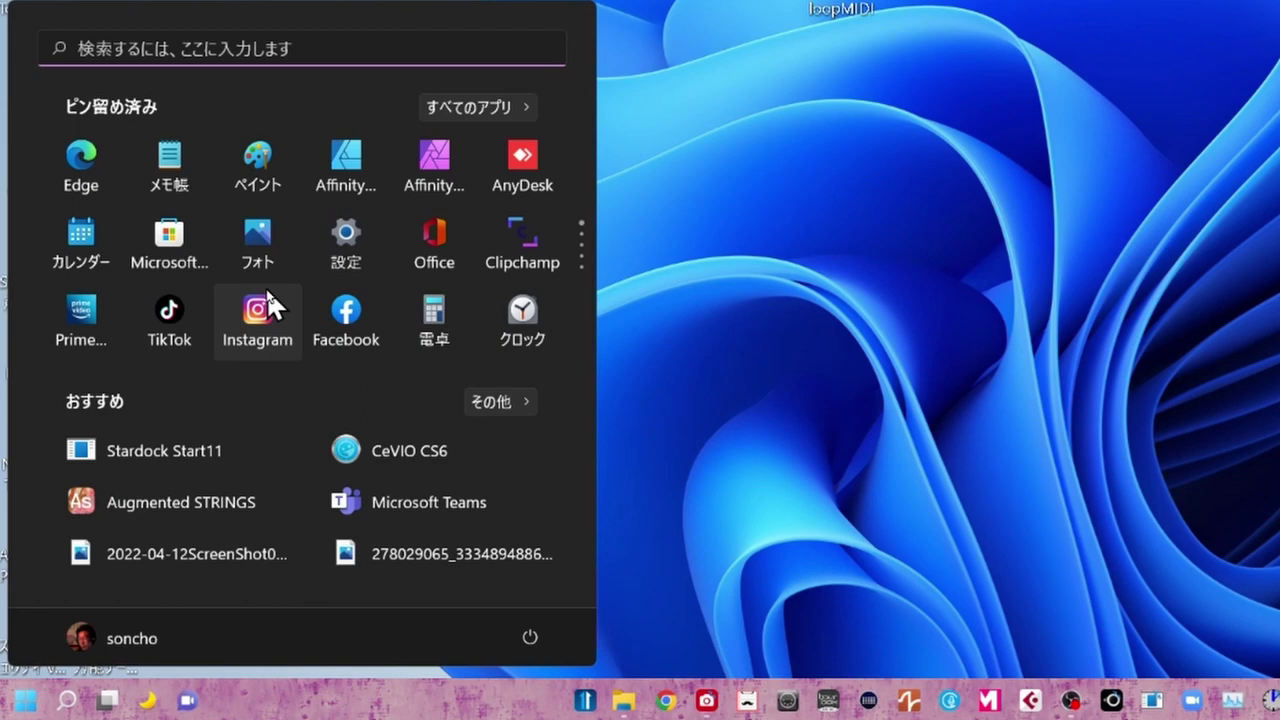
scroll(266, 287, down, 2)
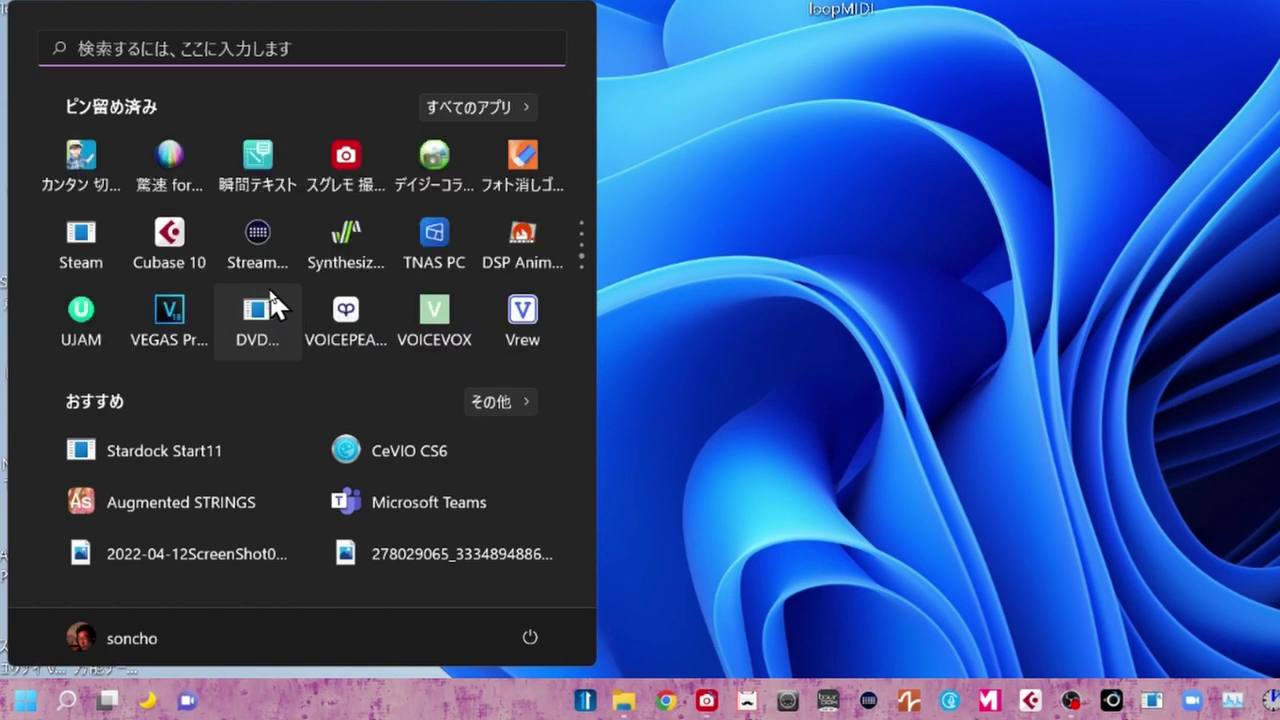
scroll(269, 288, down, 1)
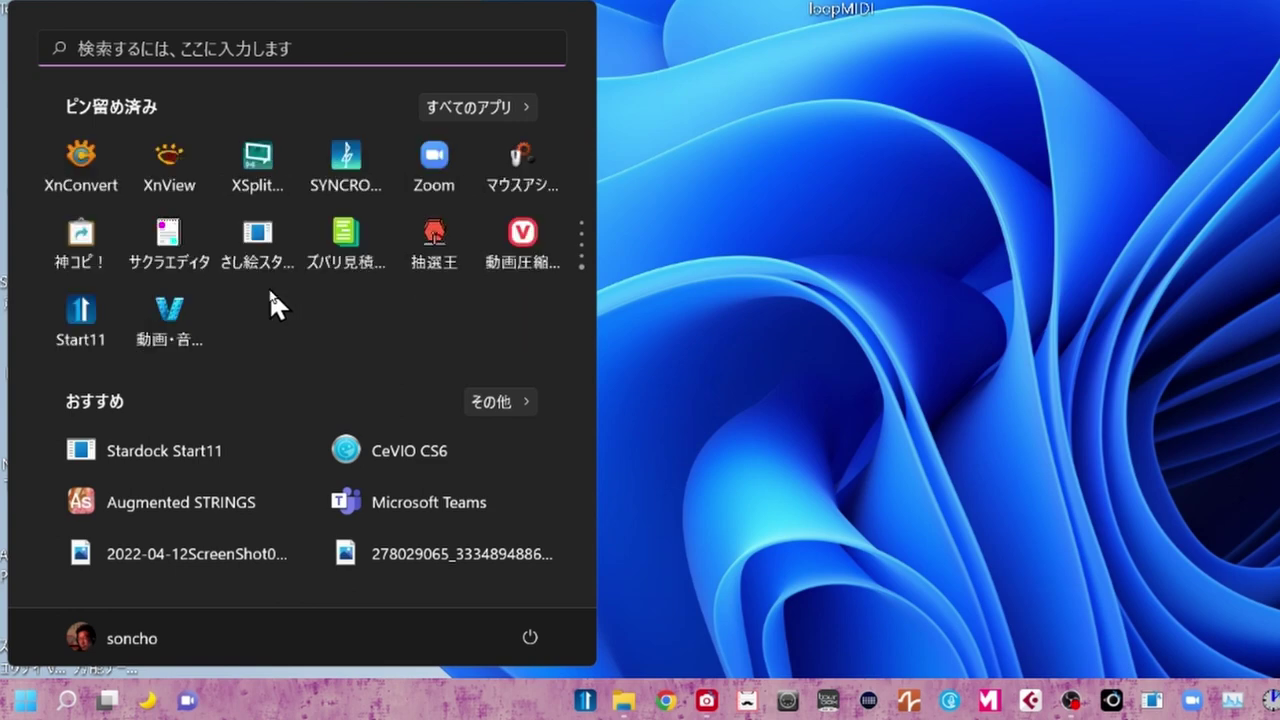
scroll(269, 288, up, 1)
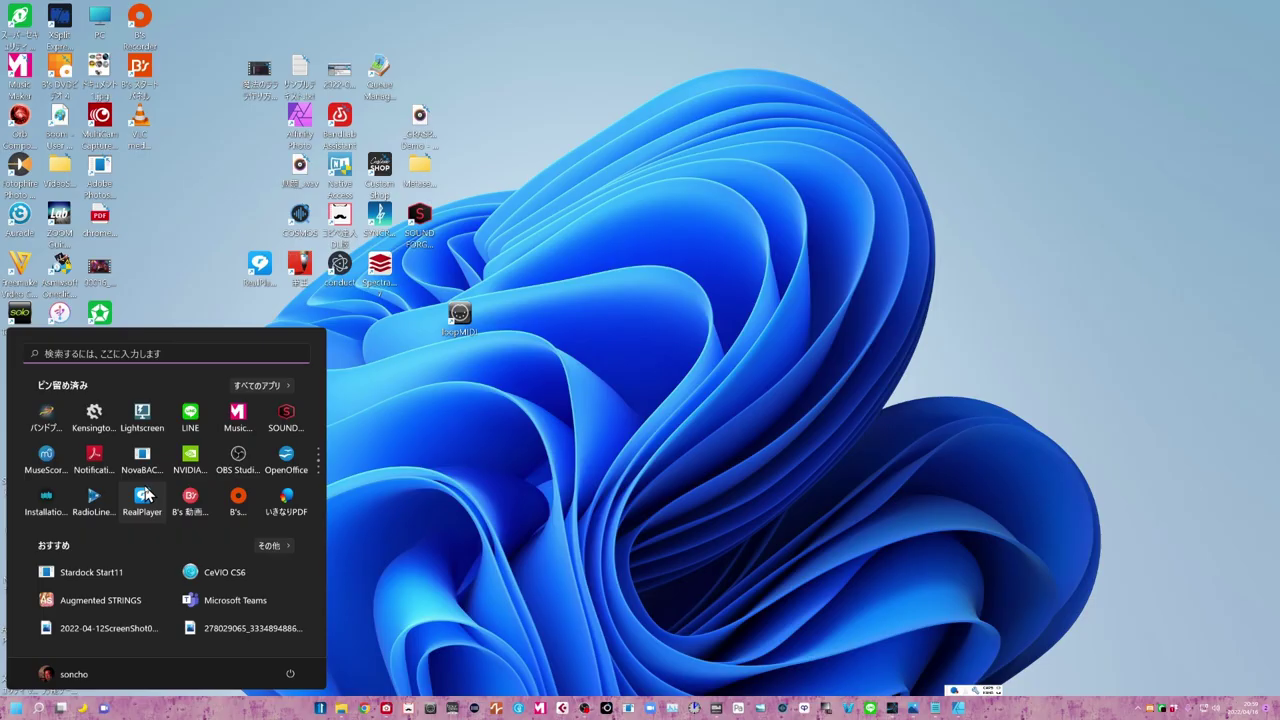
- Switch to File Explorer and copy SupportInfo.zip in the Desktop folder
key(super+e)
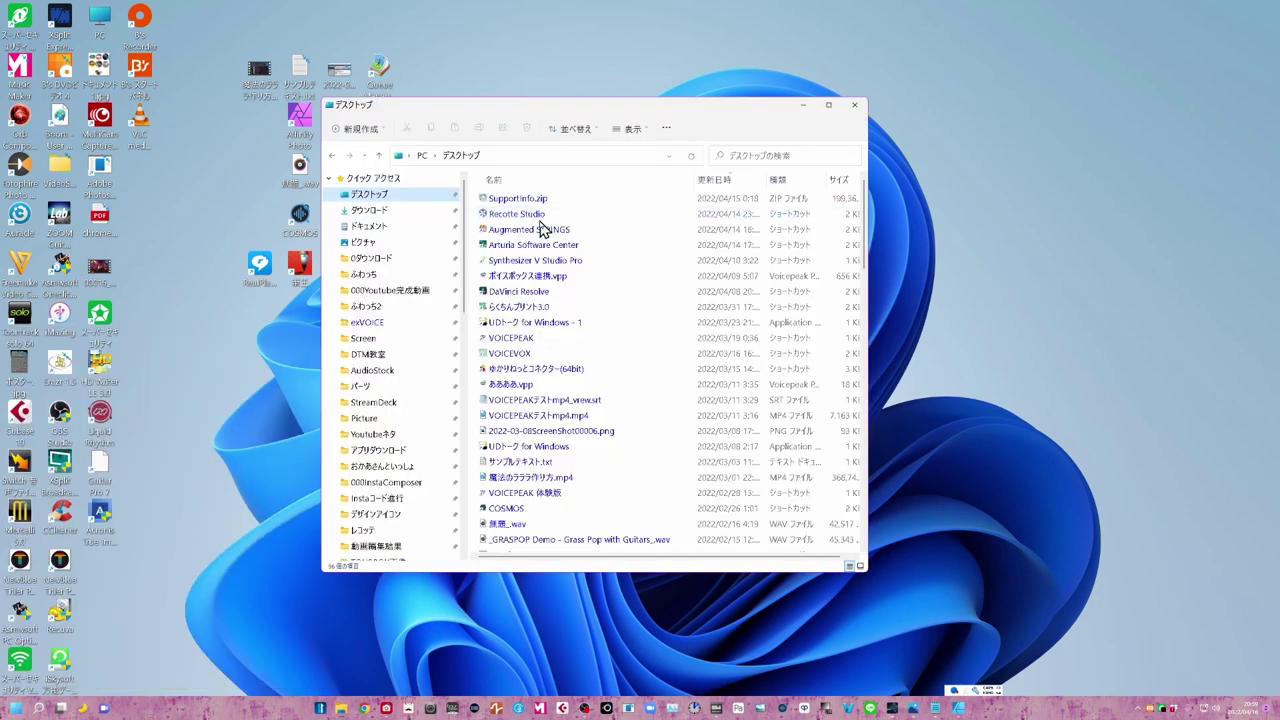
double_click(516, 200)
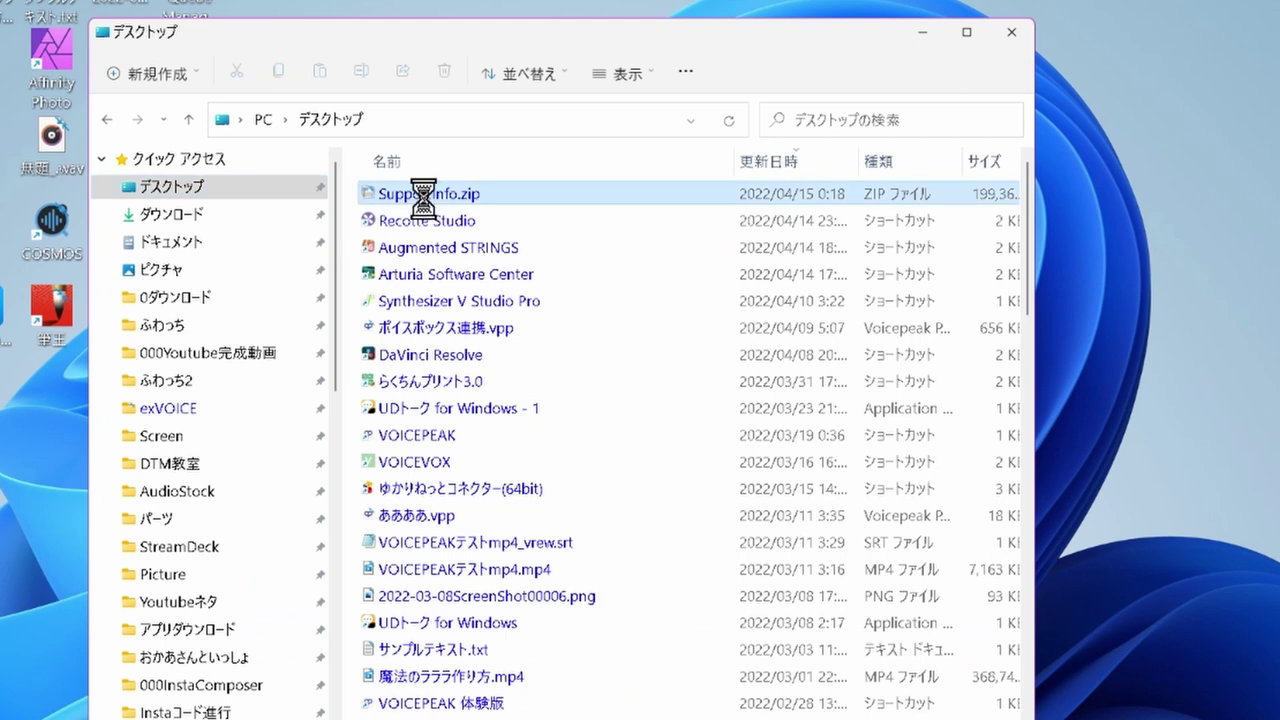
right_click(428, 204)
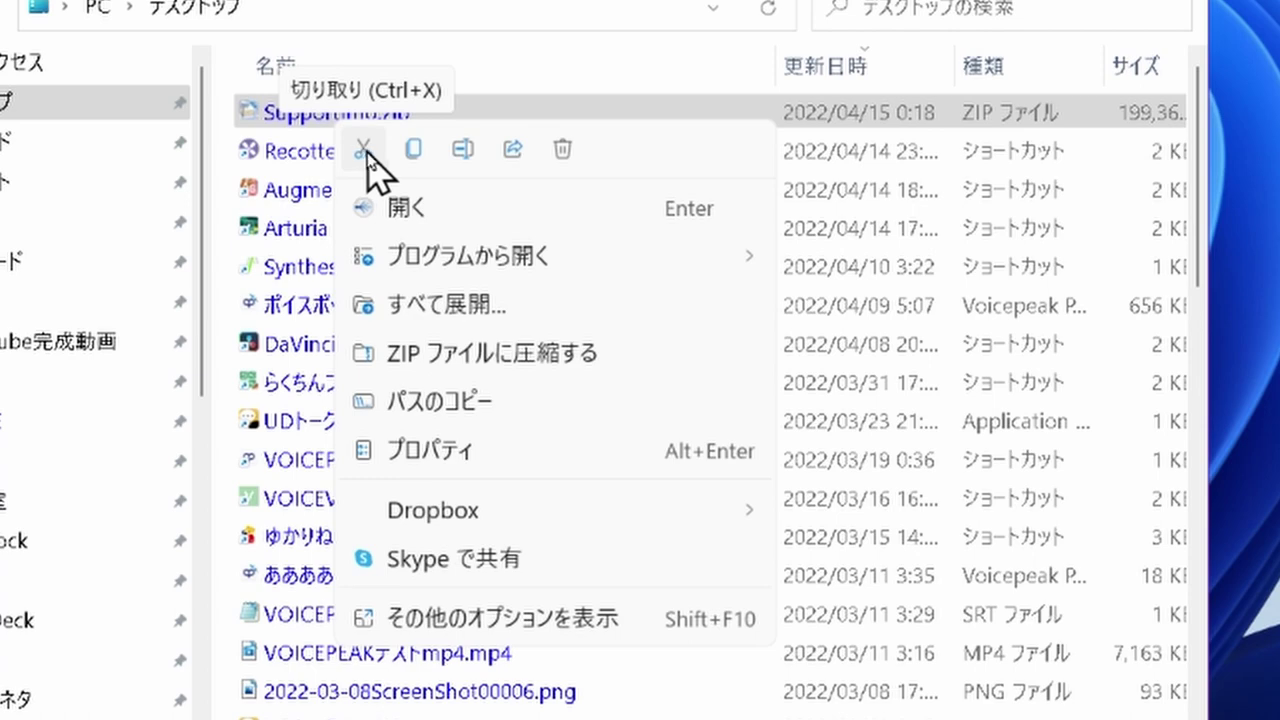
click(413, 150)
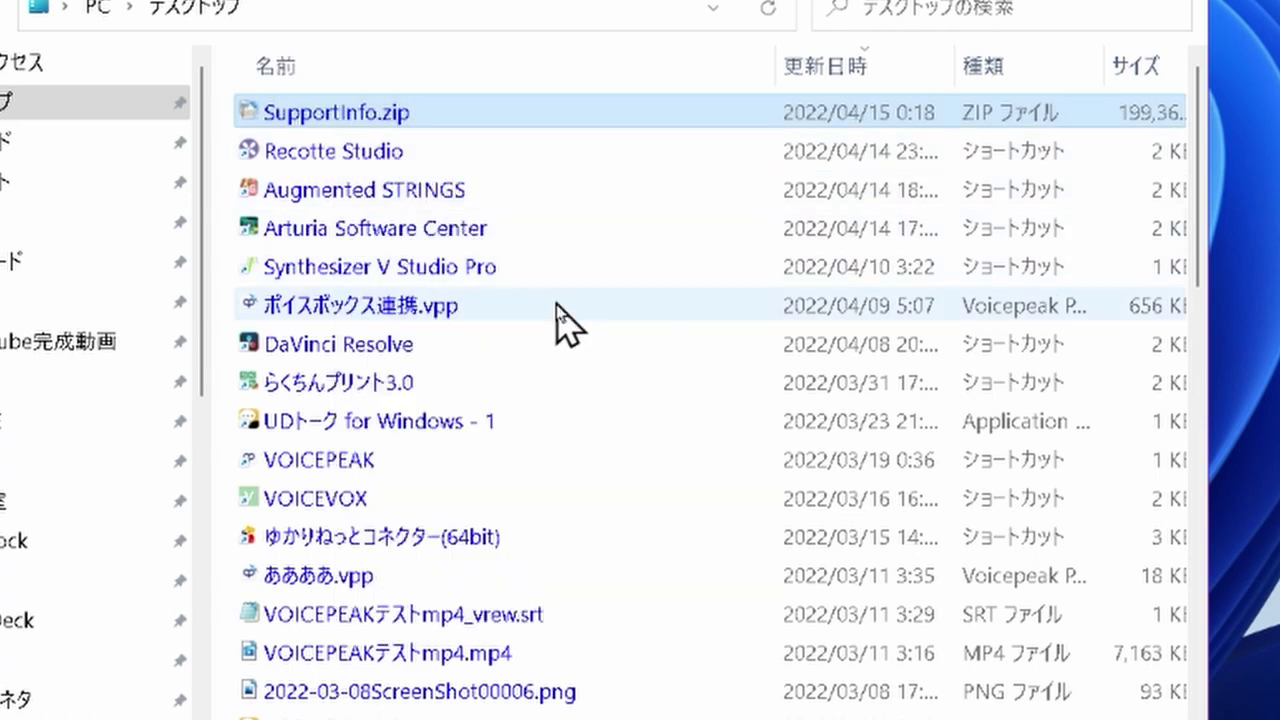
- Examine the Desktop folder's context options and its available view layouts without changing the layout
right_click(624, 335)
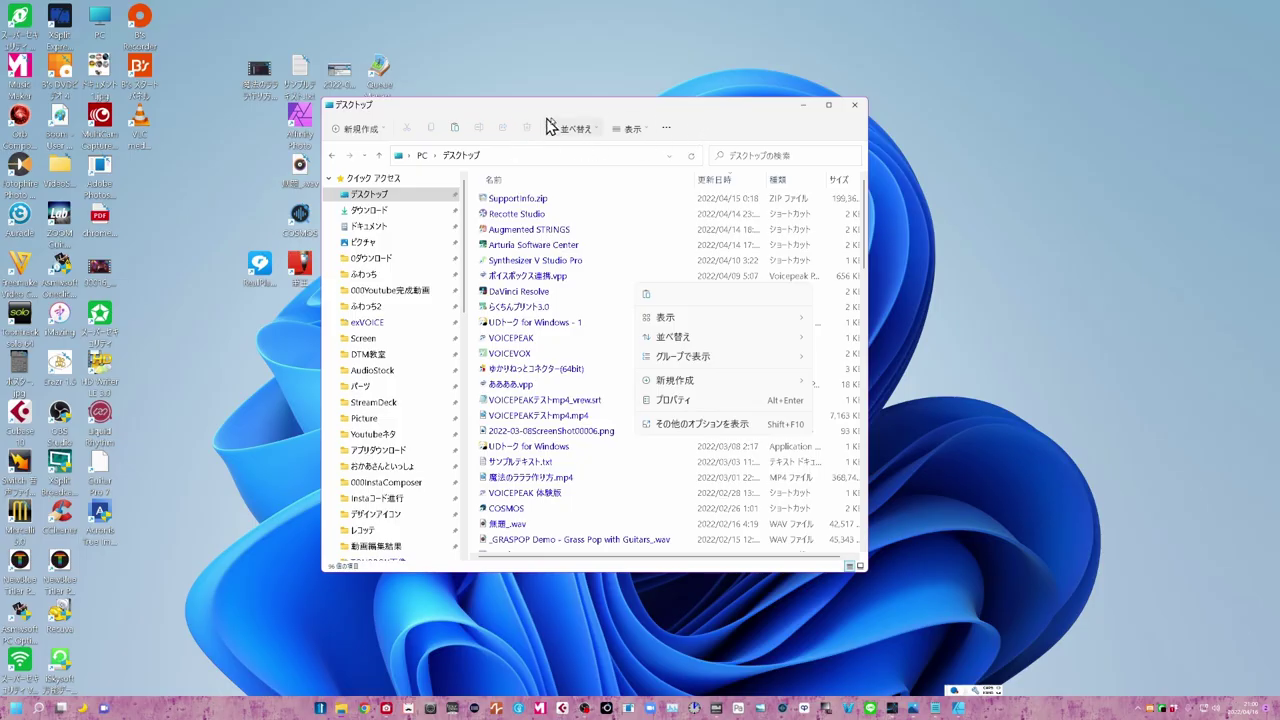
click(632, 133)
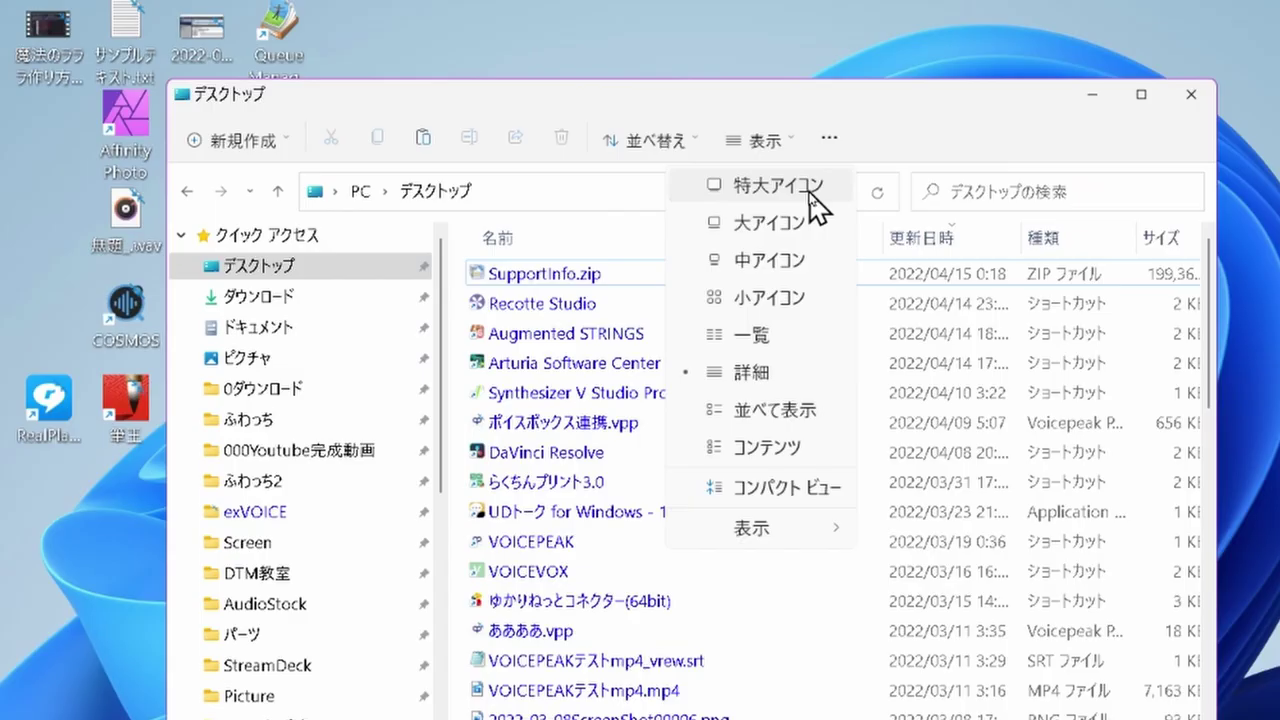
click(908, 149)
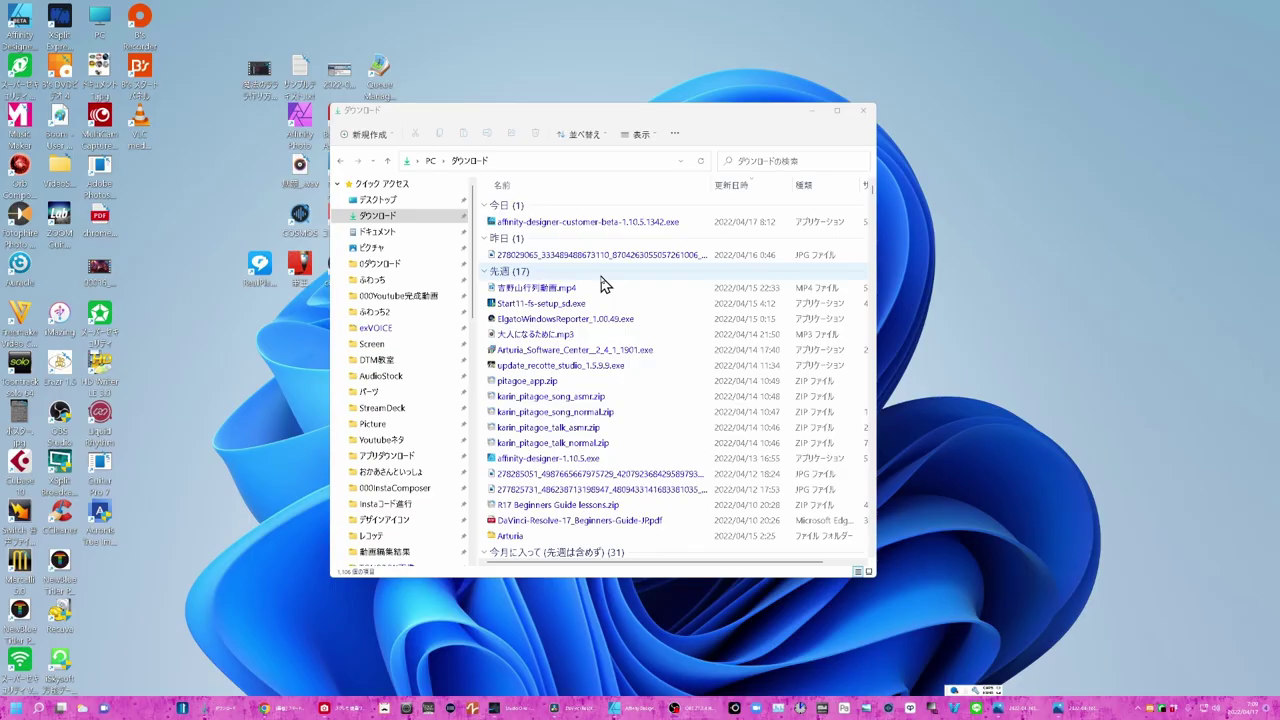
- Show the extended context options for affinity-designer-customer-beta-1.10.5.1342.exe in the Downloads folder
double_click(585, 223)
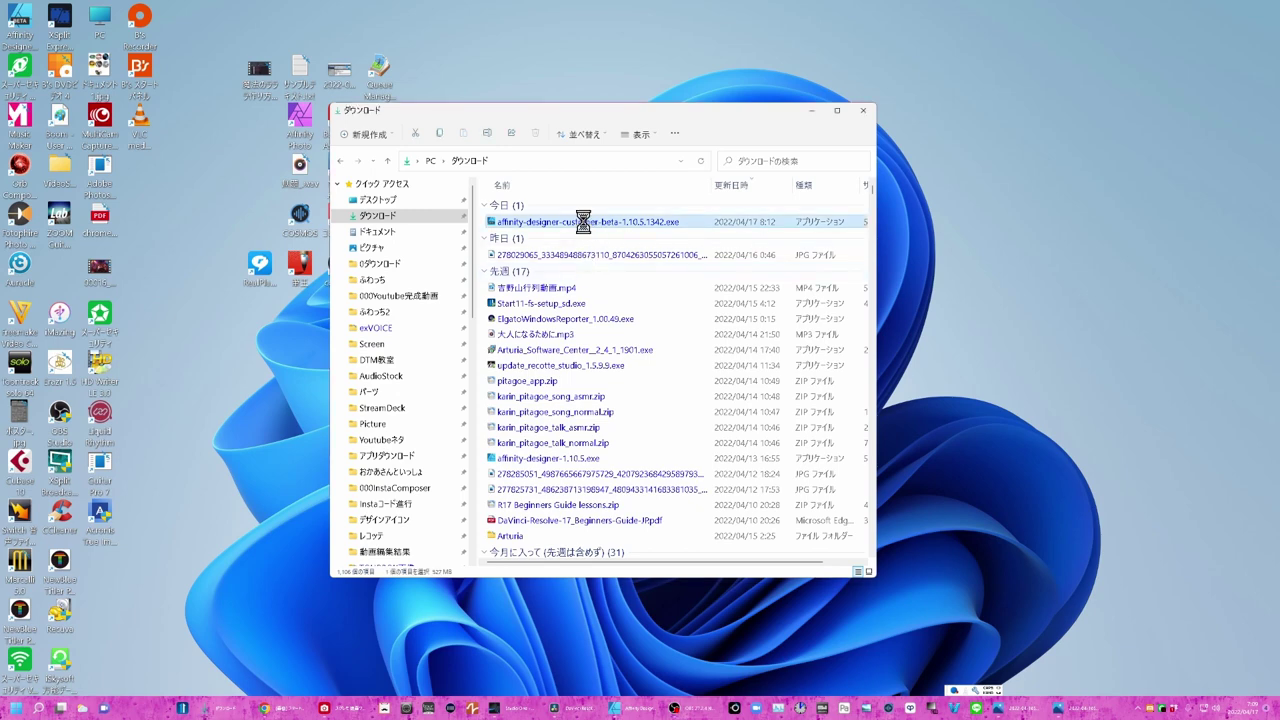
right_click(584, 222)
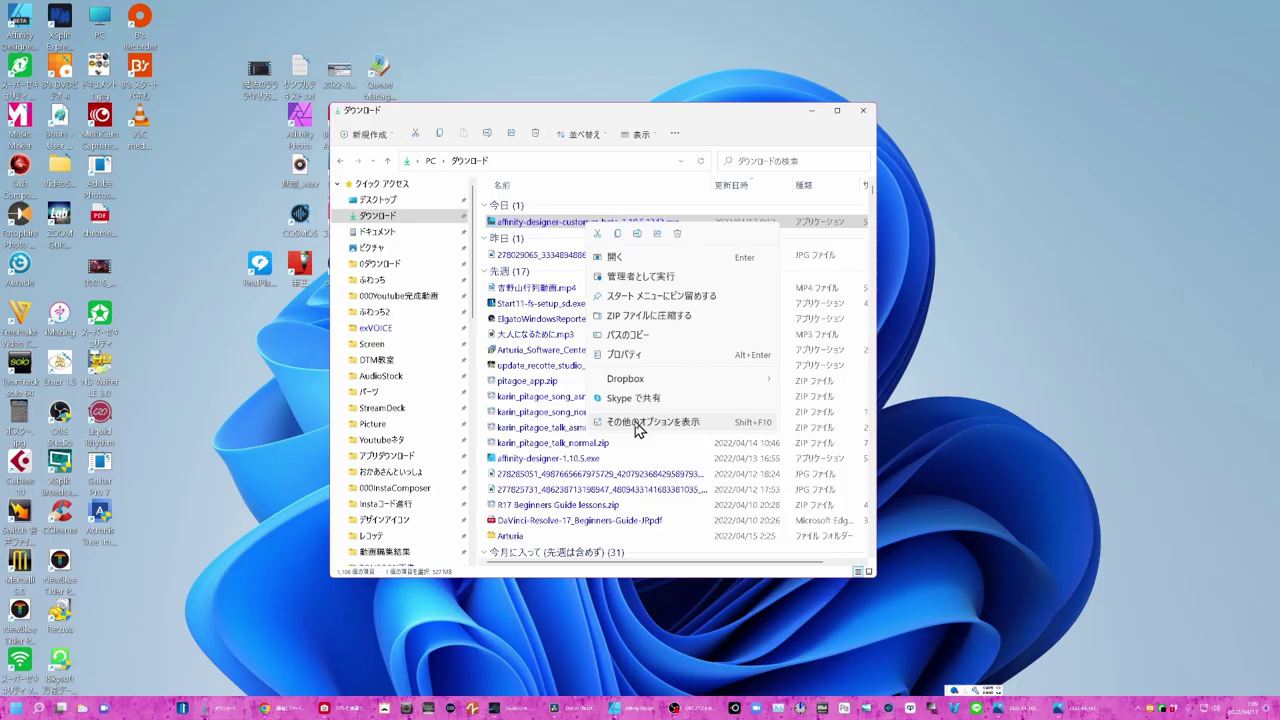
click(638, 423)
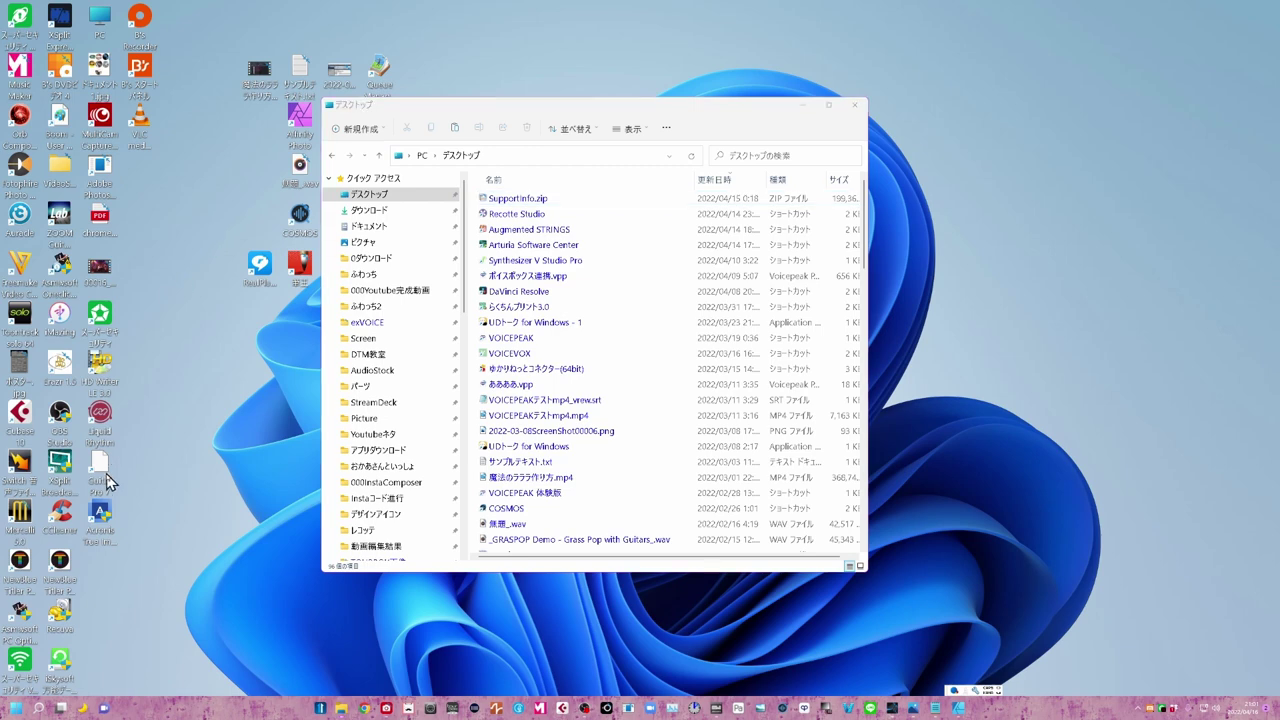
- Enable the Start11 Start Menu in the Stardock Start11 configuration
click(14, 709)
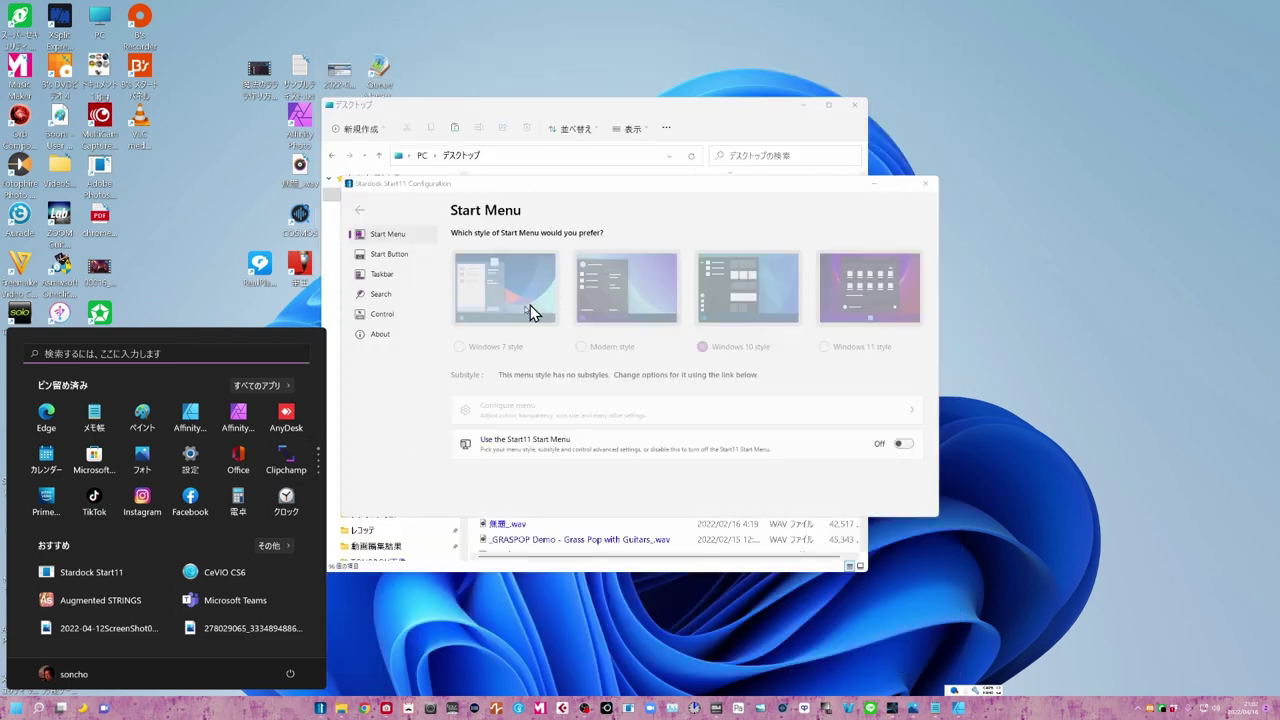
click(648, 410)
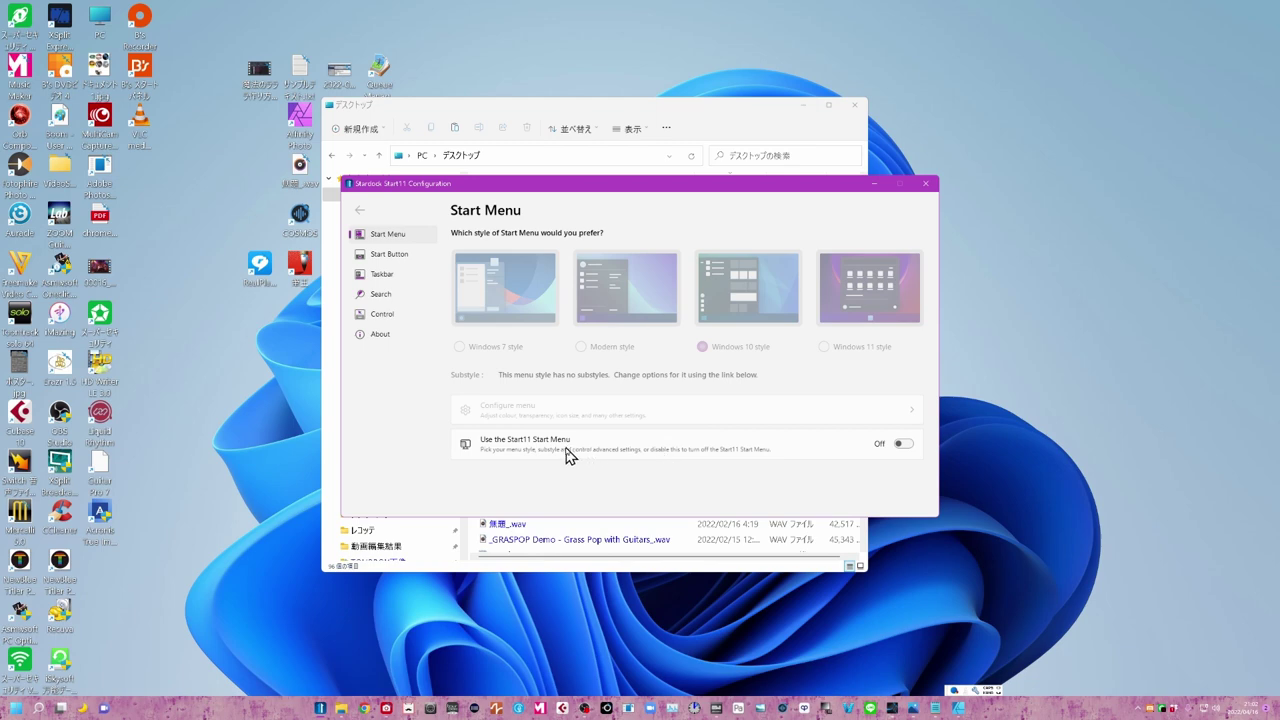
click(907, 447)
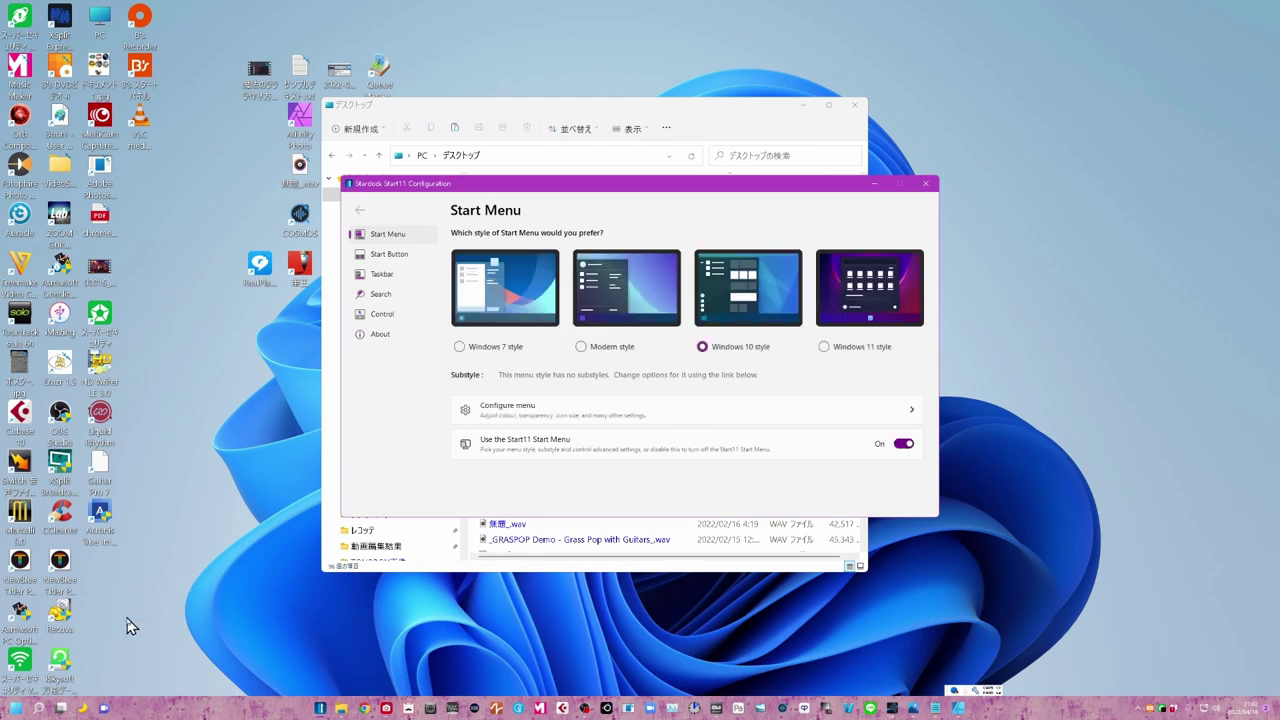
- Create a new page in the Windows 10 style Start menu
click(13, 710)
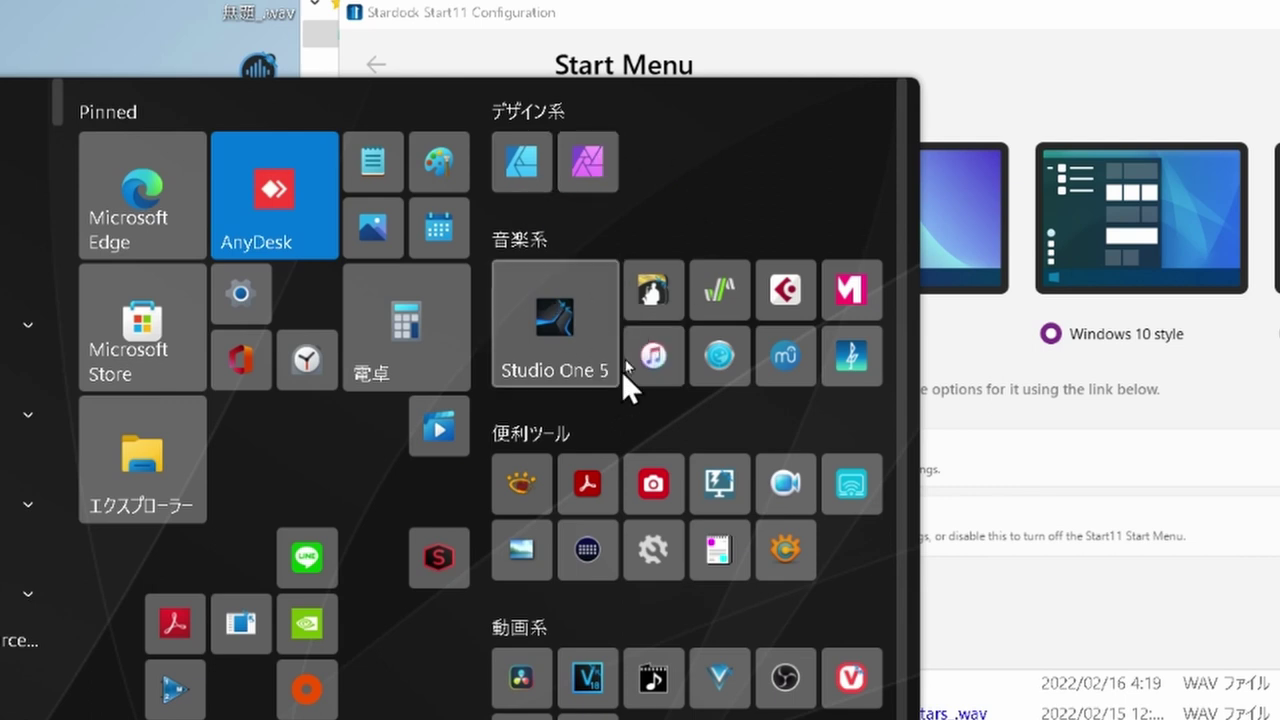
right_click(715, 168)
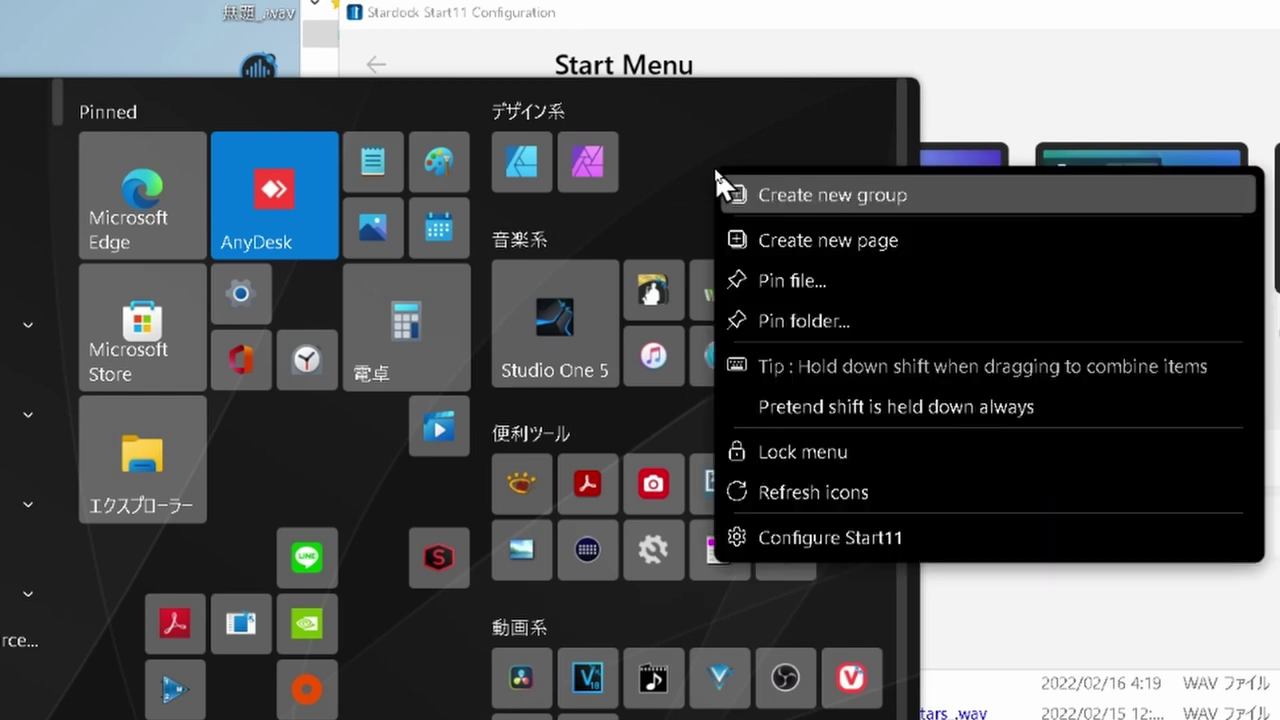
click(755, 240)
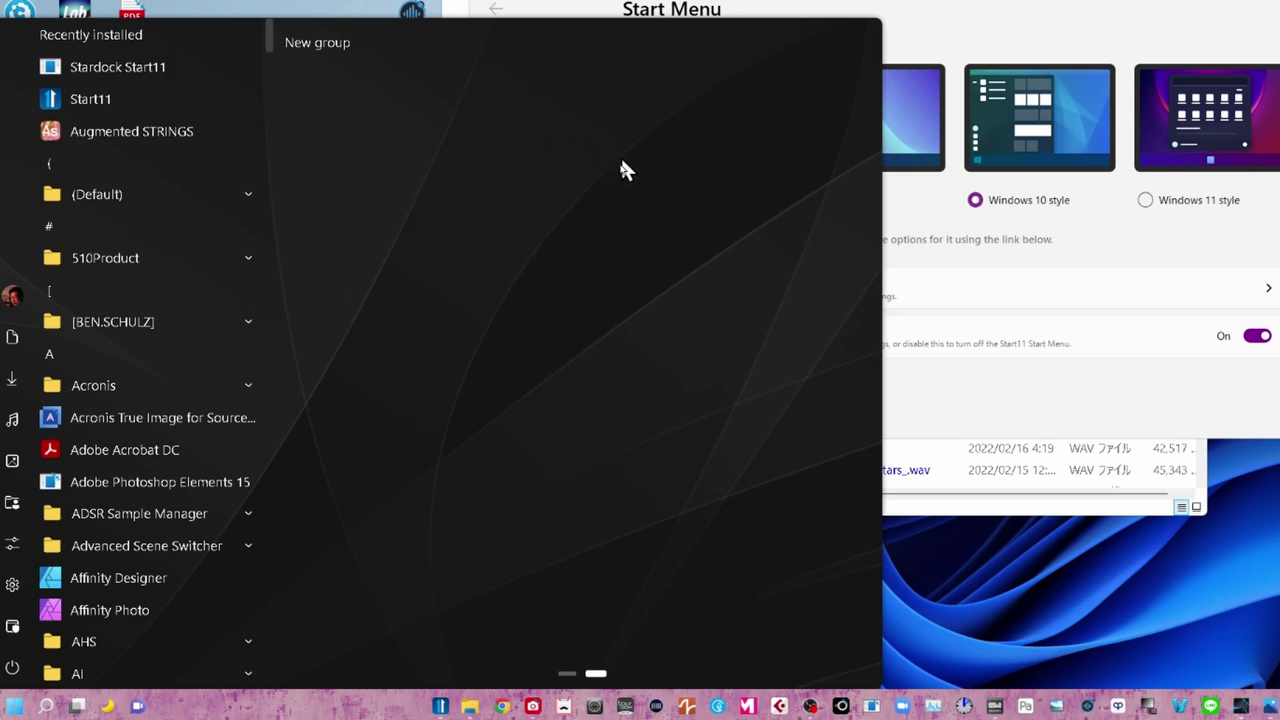
- Switch between the new empty page and the pinned apps page of the Start menu
click(567, 676)
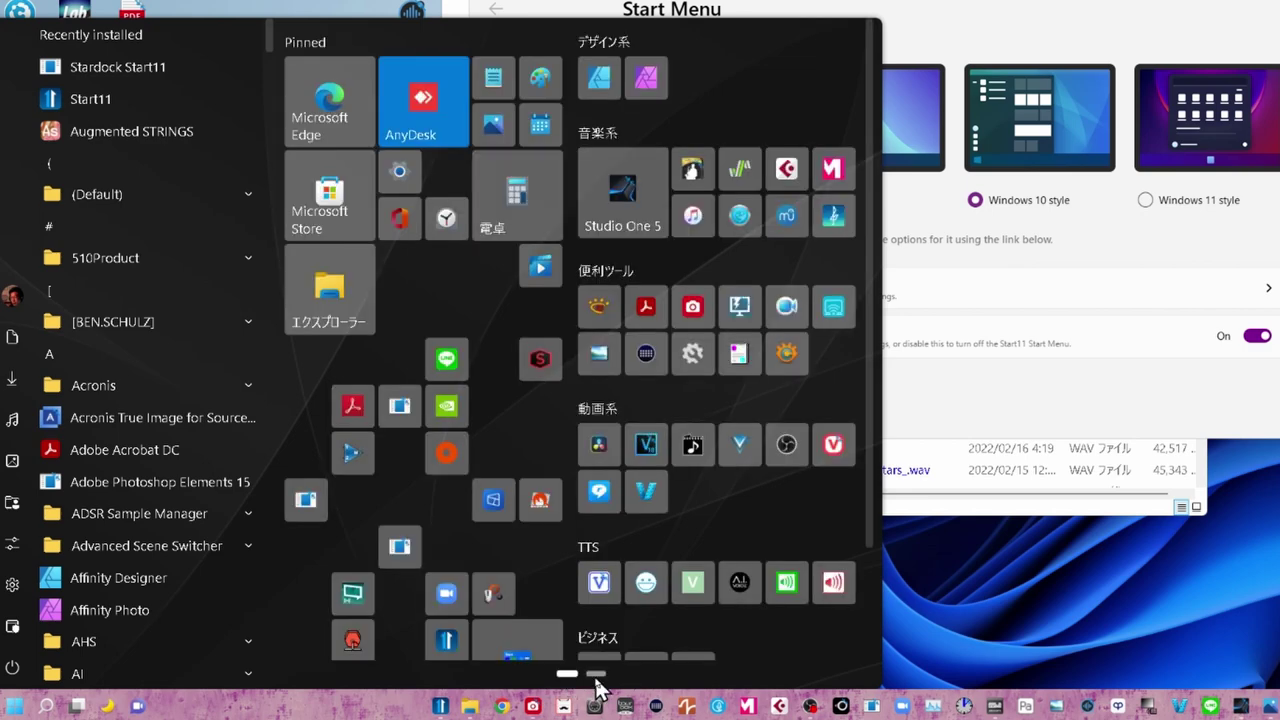
click(596, 676)
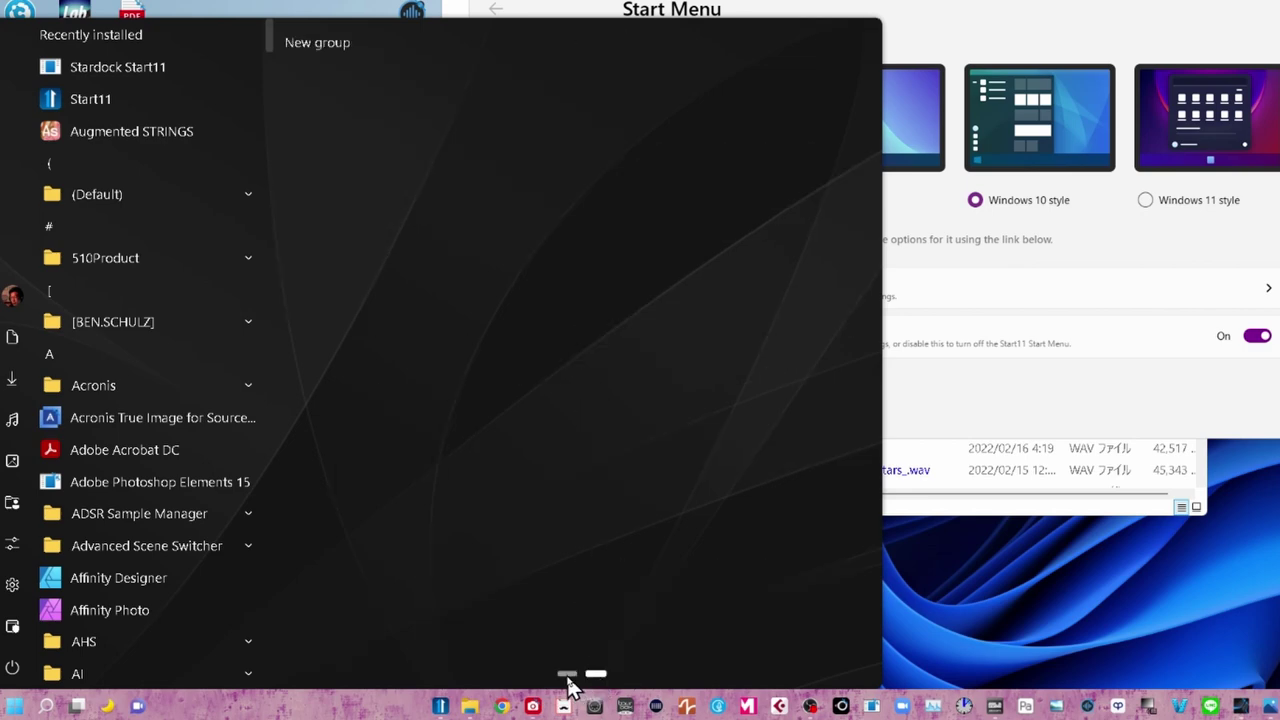
click(567, 676)
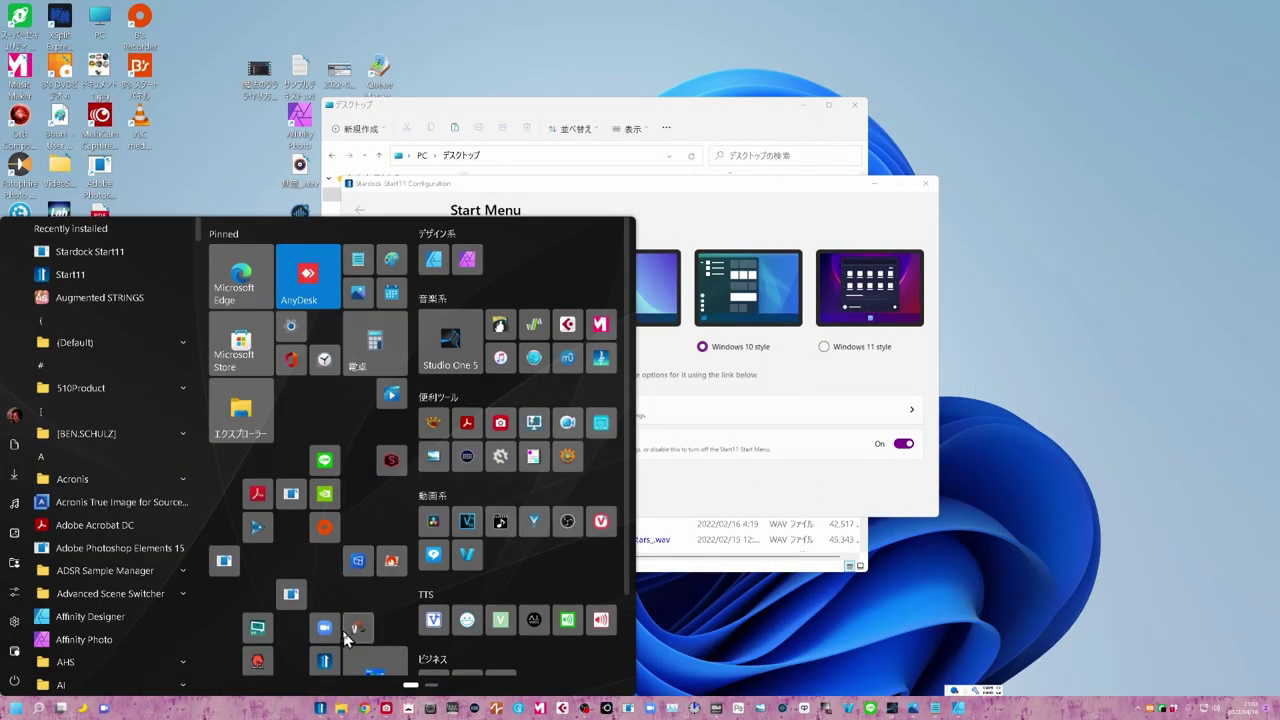
- Return to the Start11 configuration, visit the product website from the About information and follow its Get it Now offer
click(325, 661)
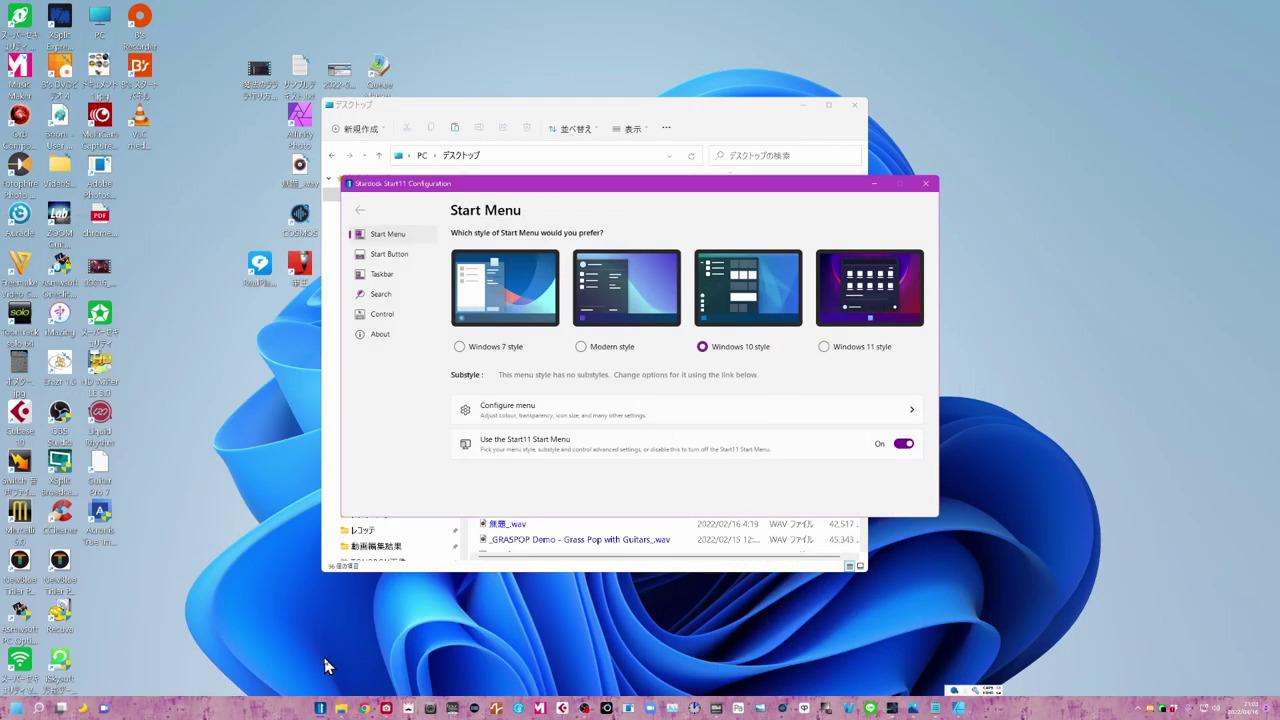
click(376, 340)
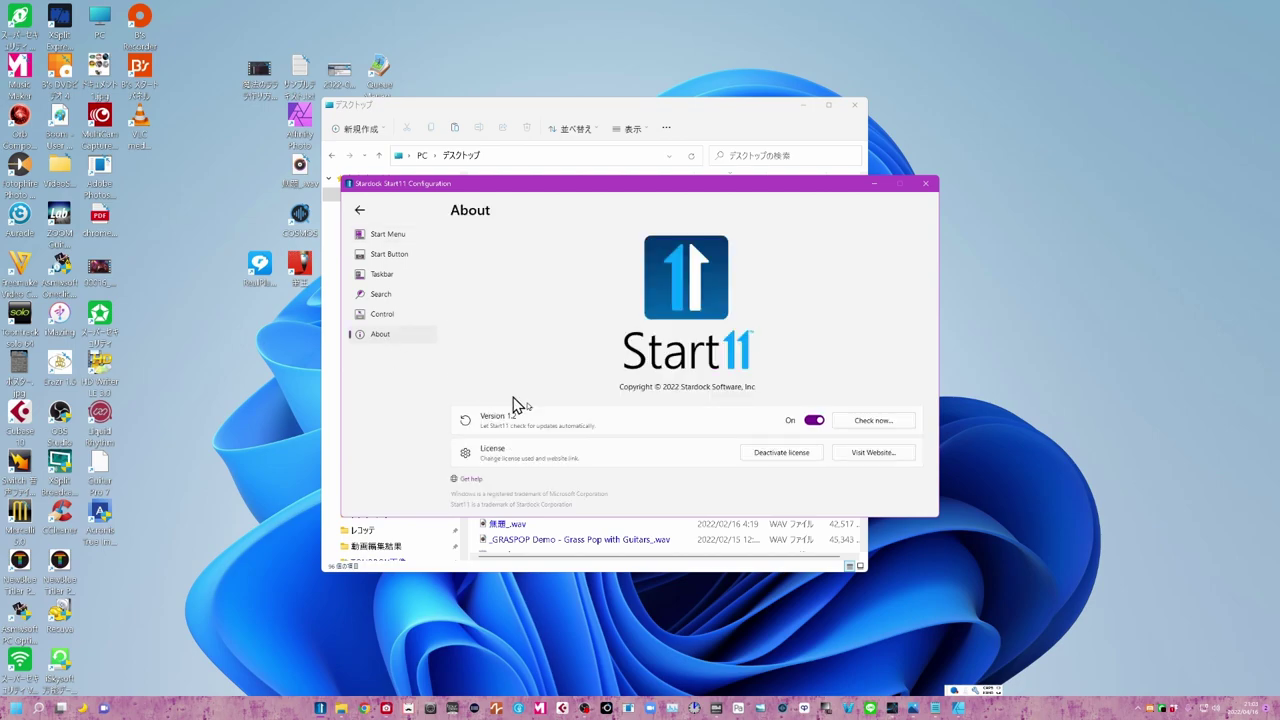
click(873, 452)
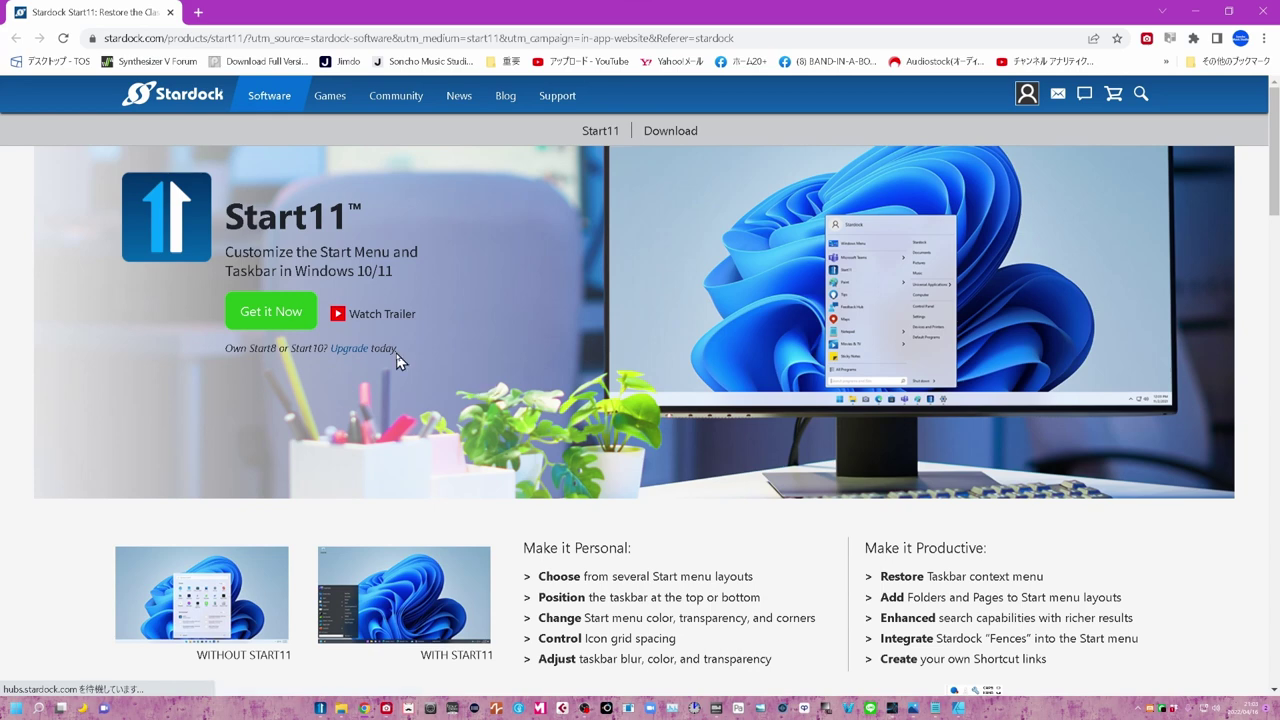
click(264, 324)
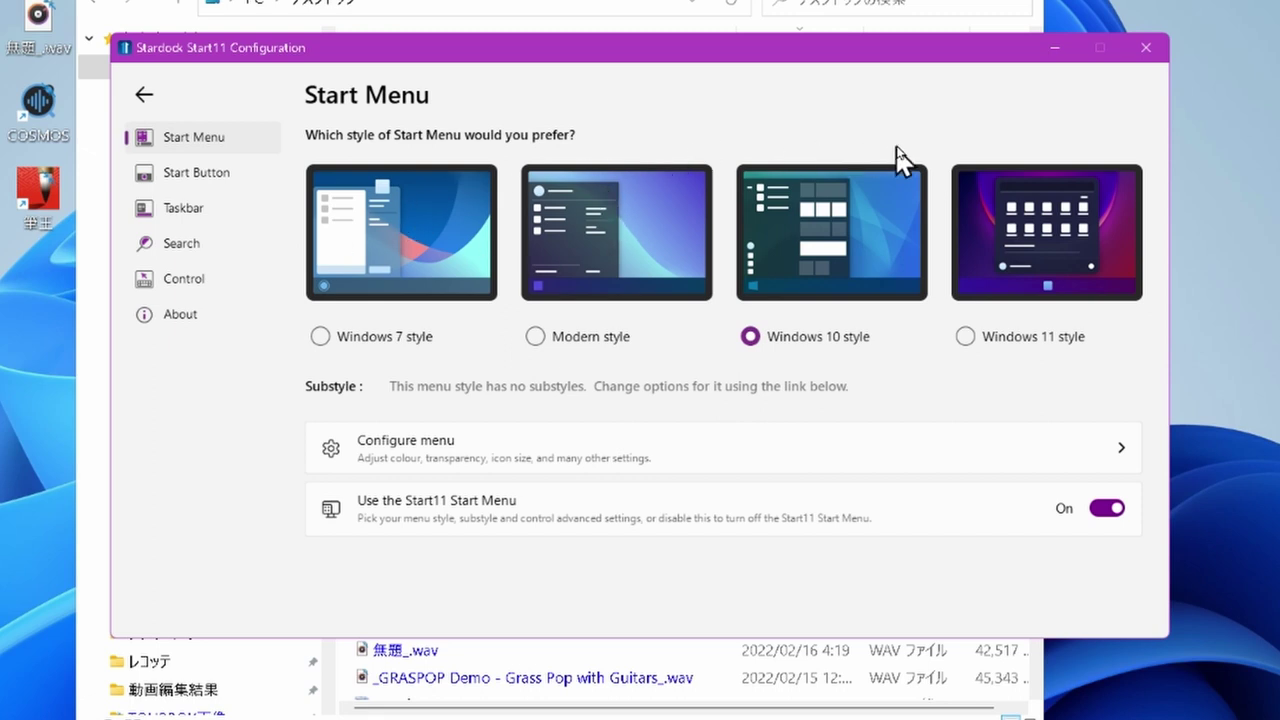
- Set the Start menu to Windows 11 style and preview the menu
click(966, 338)
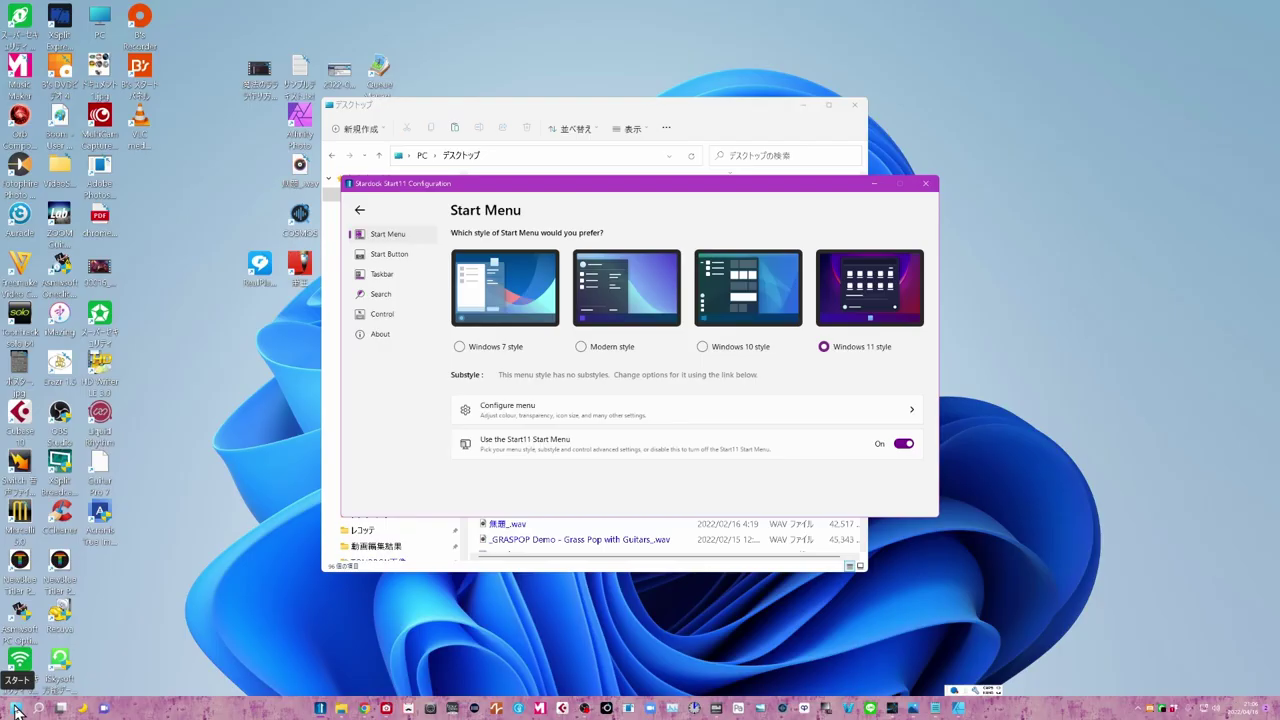
click(15, 708)
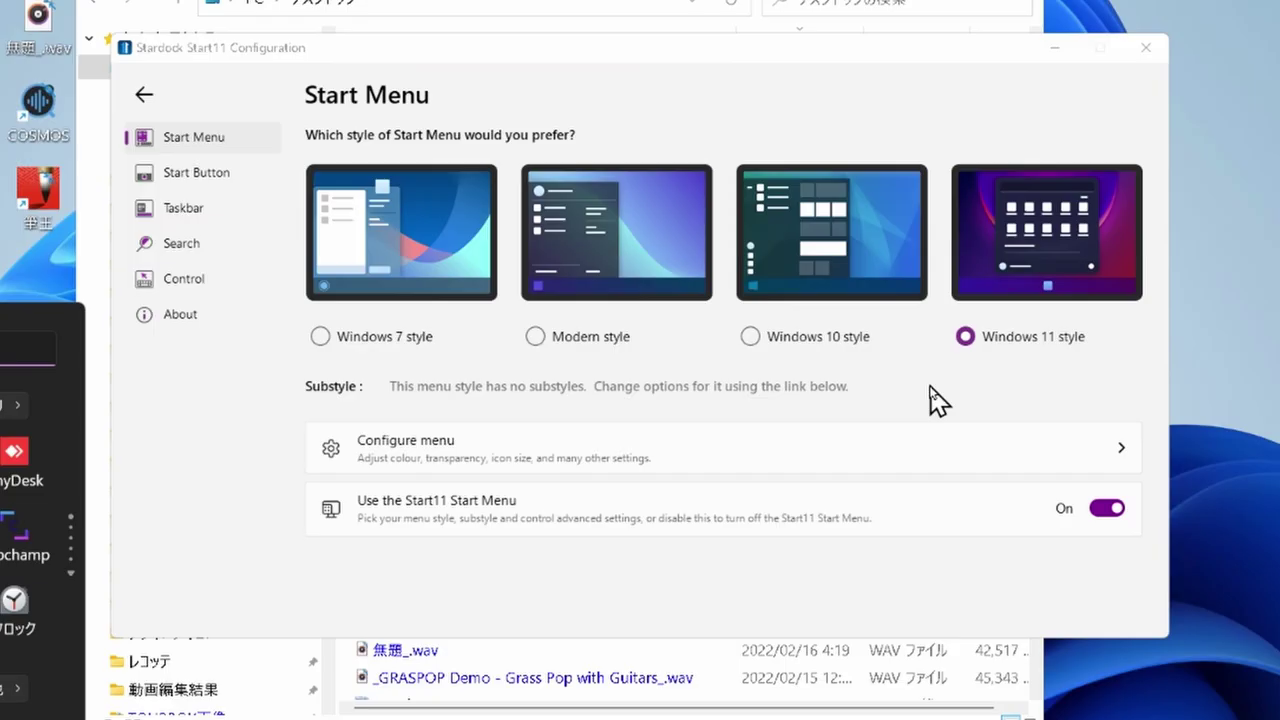
click(808, 383)
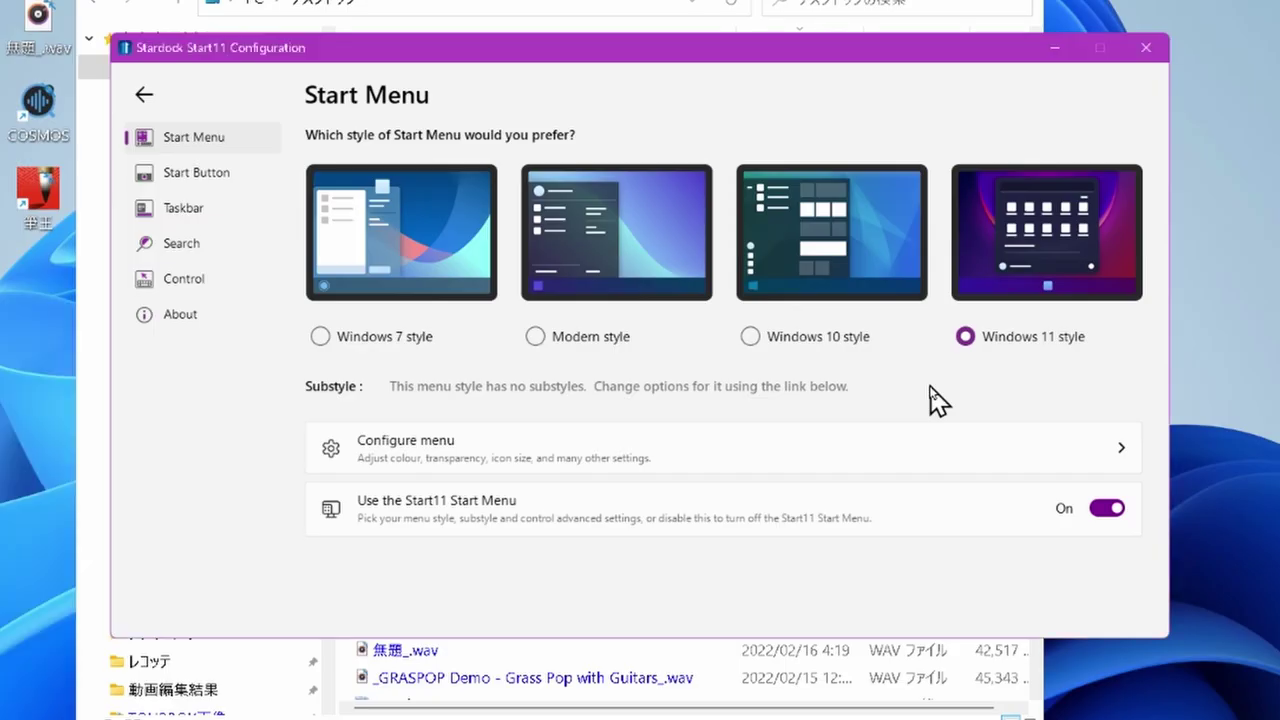
- Set the Start menu to Windows 10 style and preview the menu
click(754, 340)
click(14, 708)
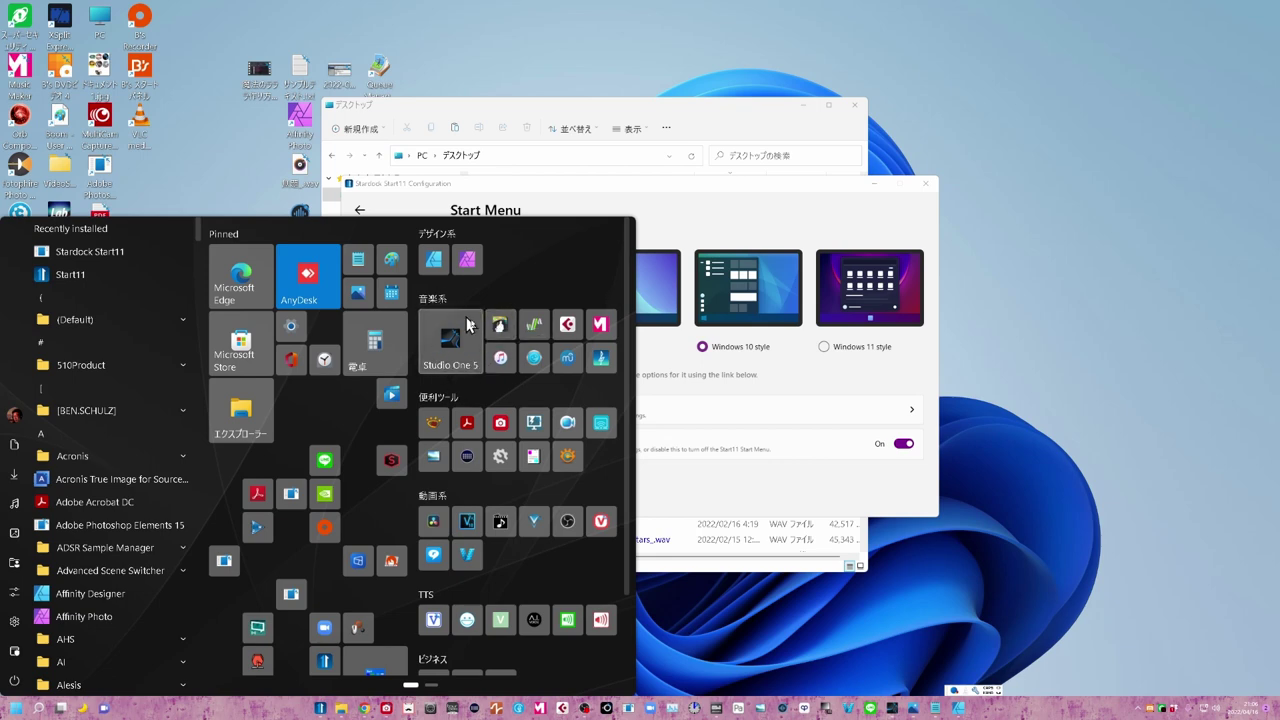
click(689, 226)
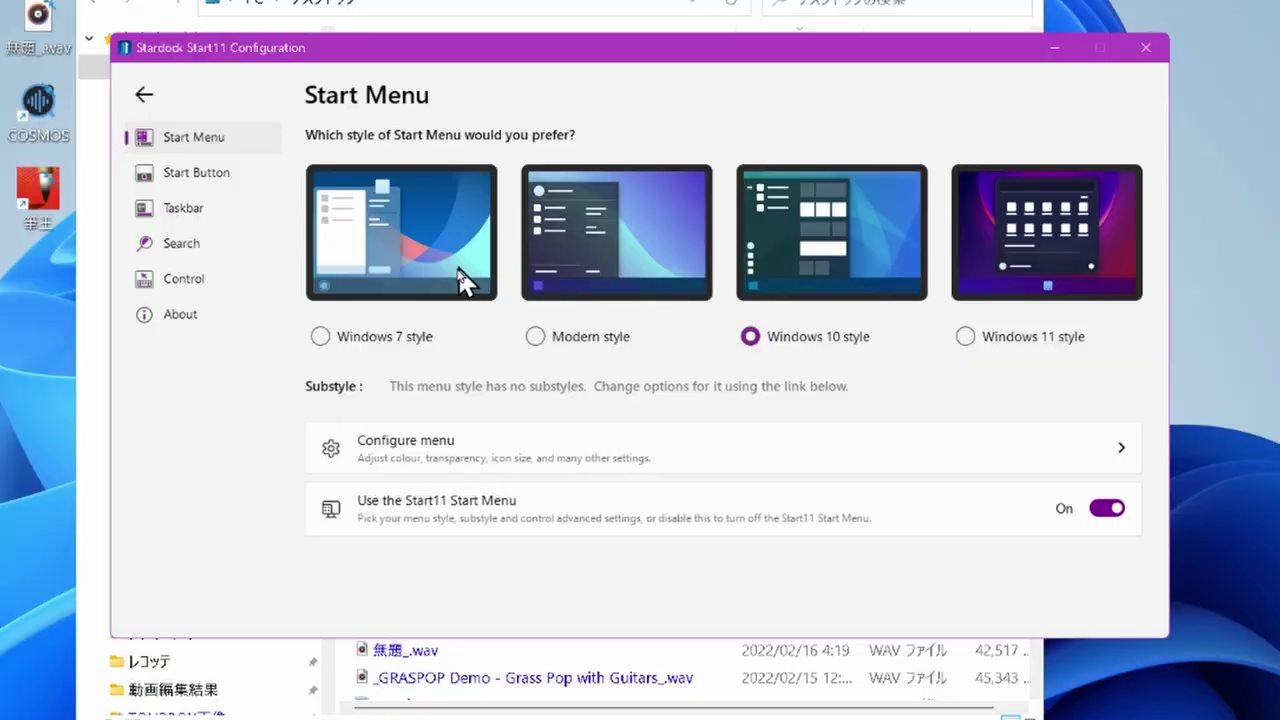
- Set the Start menu to Windows 7 style and review its substyles, keeping the Windows 7 style substyle
click(320, 336)
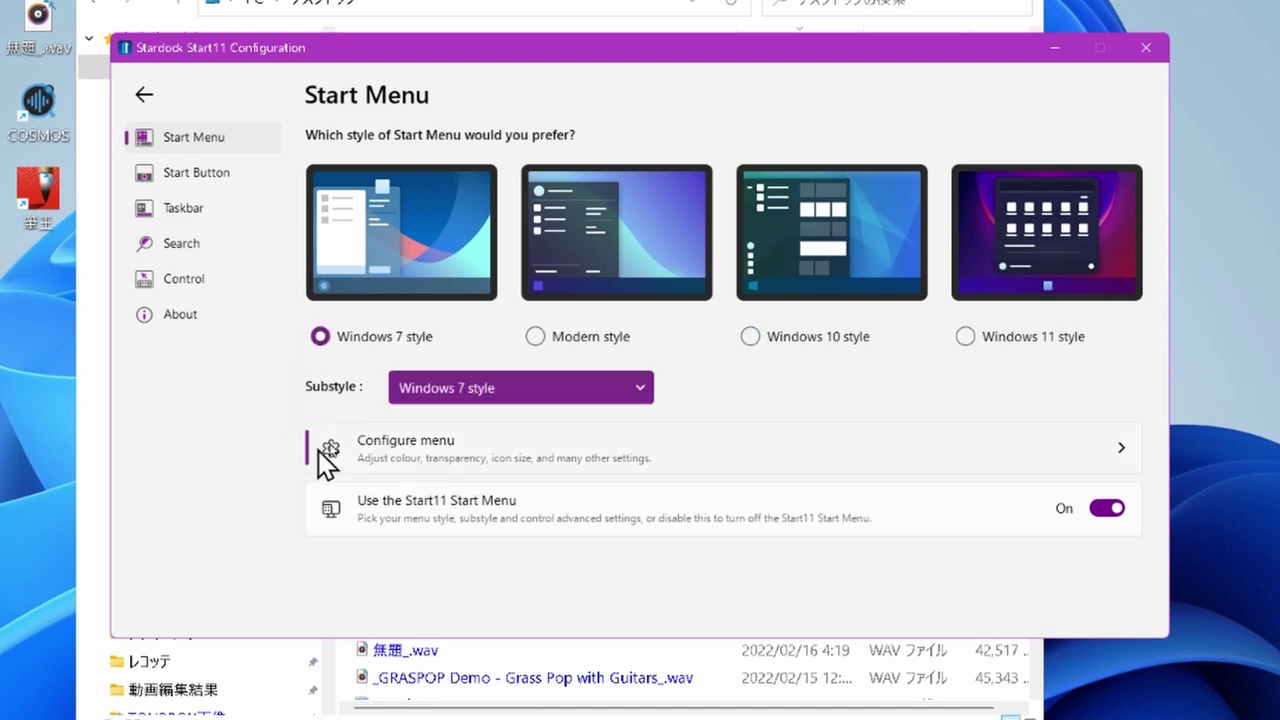
click(639, 390)
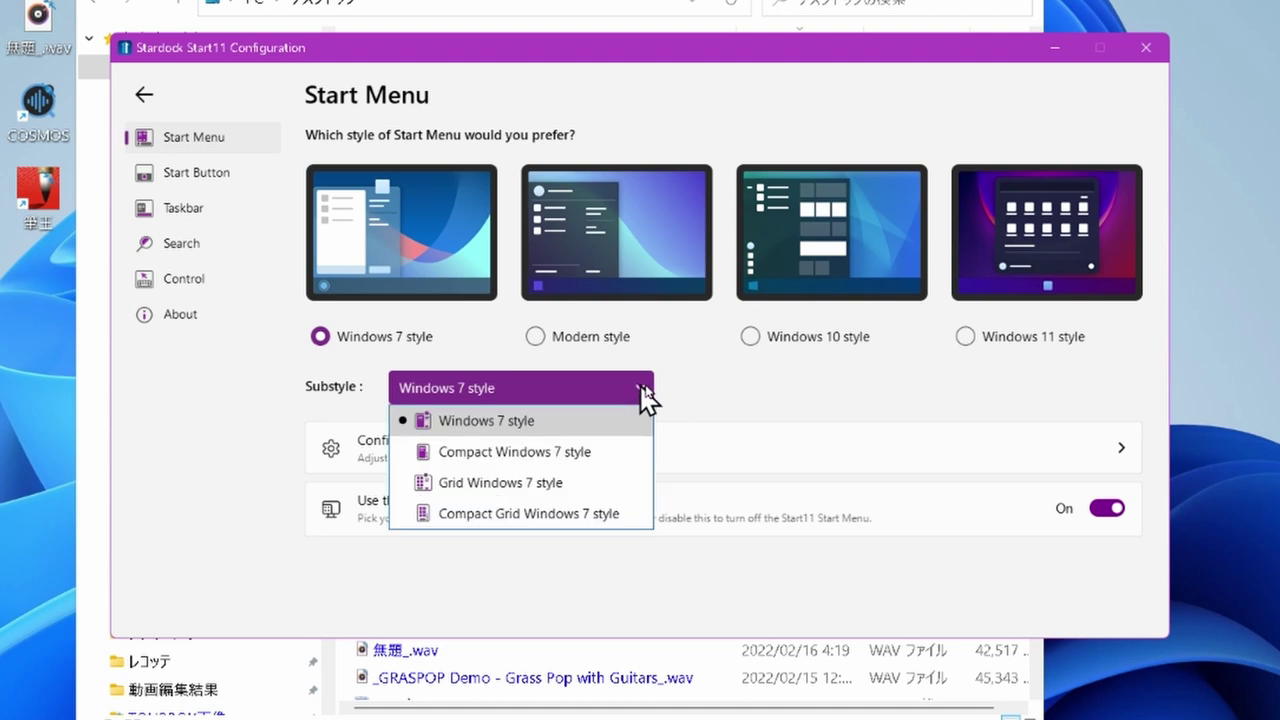
click(730, 390)
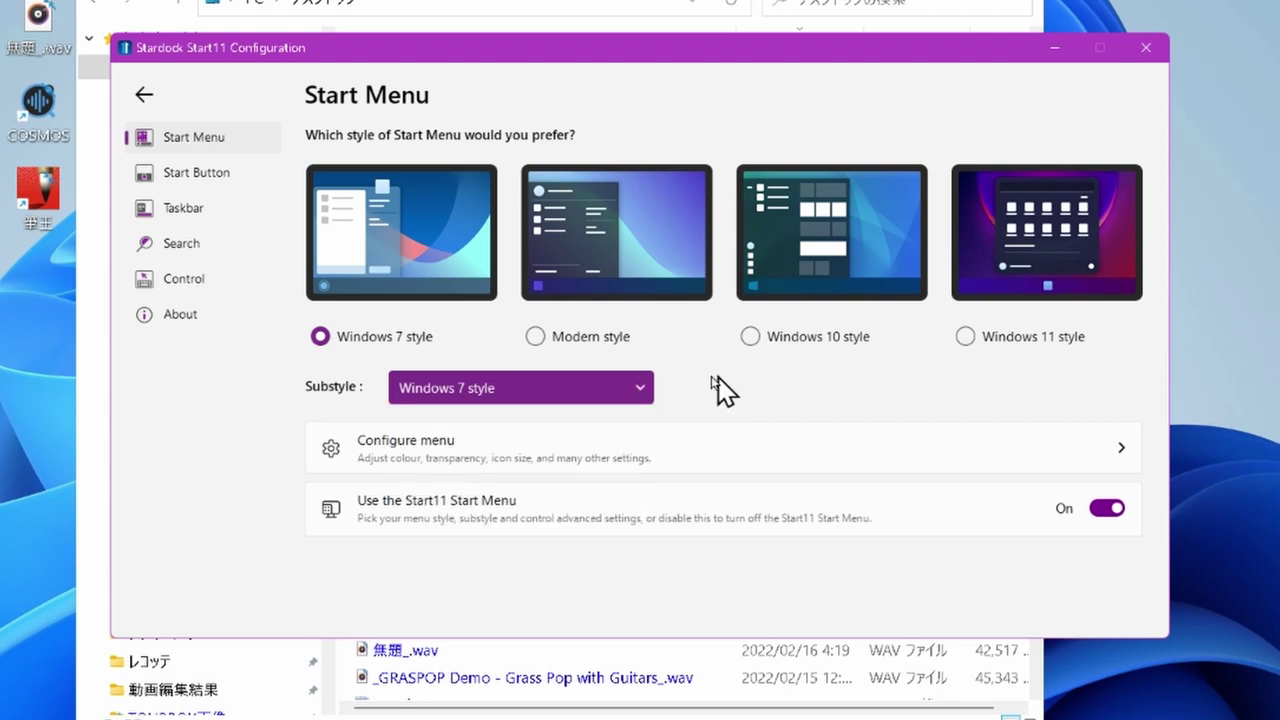
- Preview the Windows 7 style Start menu and switch the menu style to Windows 10 style
key(super)
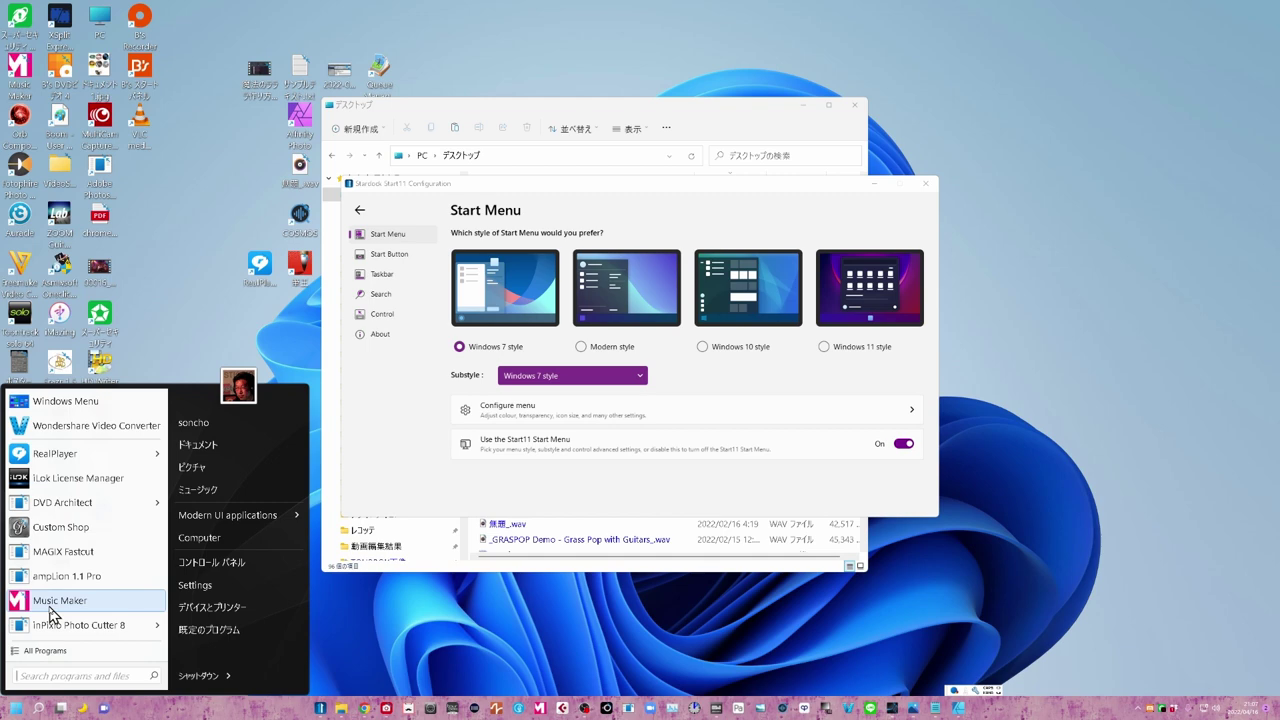
click(376, 404)
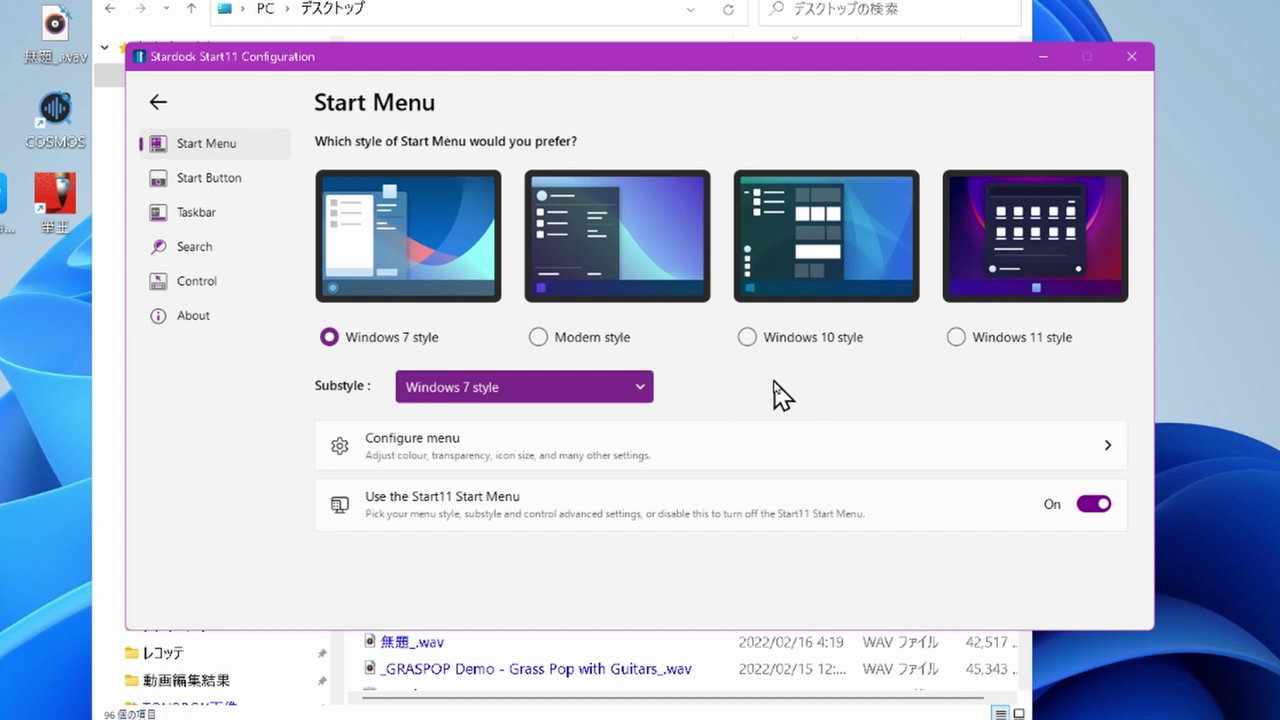
click(746, 338)
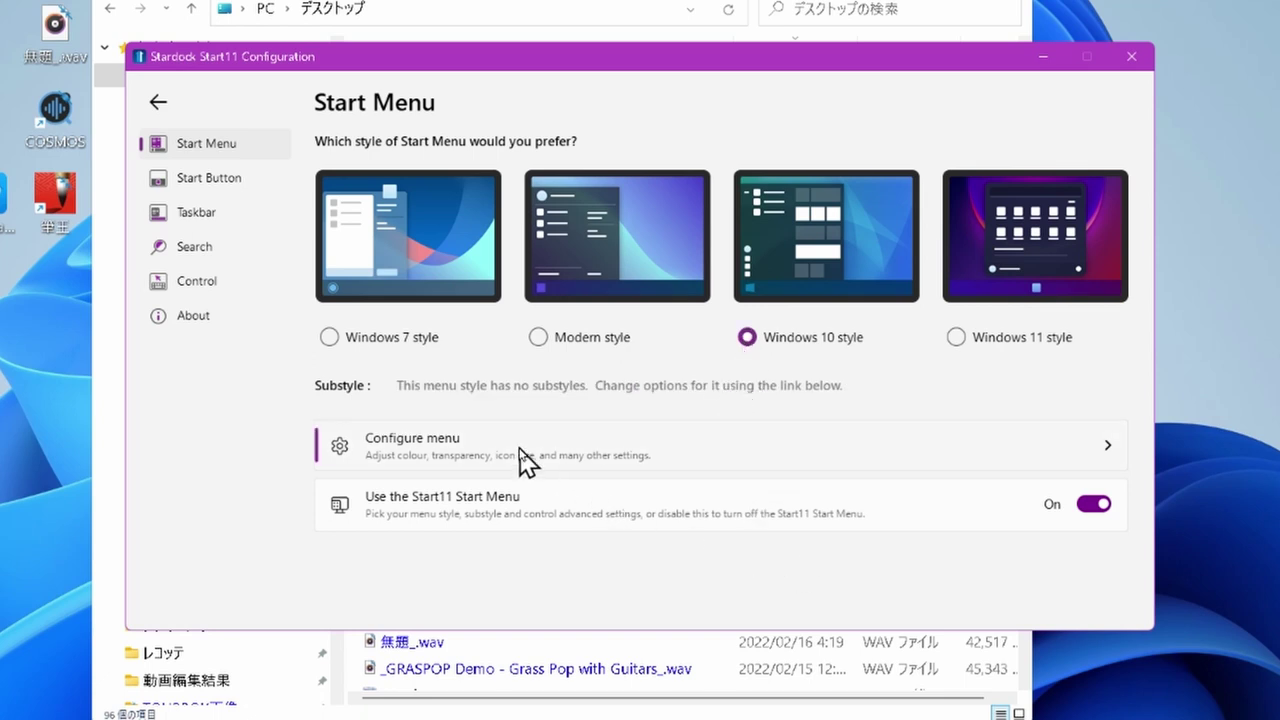
- Review the configuration options of the Windows 10 style menu, from the shortcuts list to the advanced options
click(628, 441)
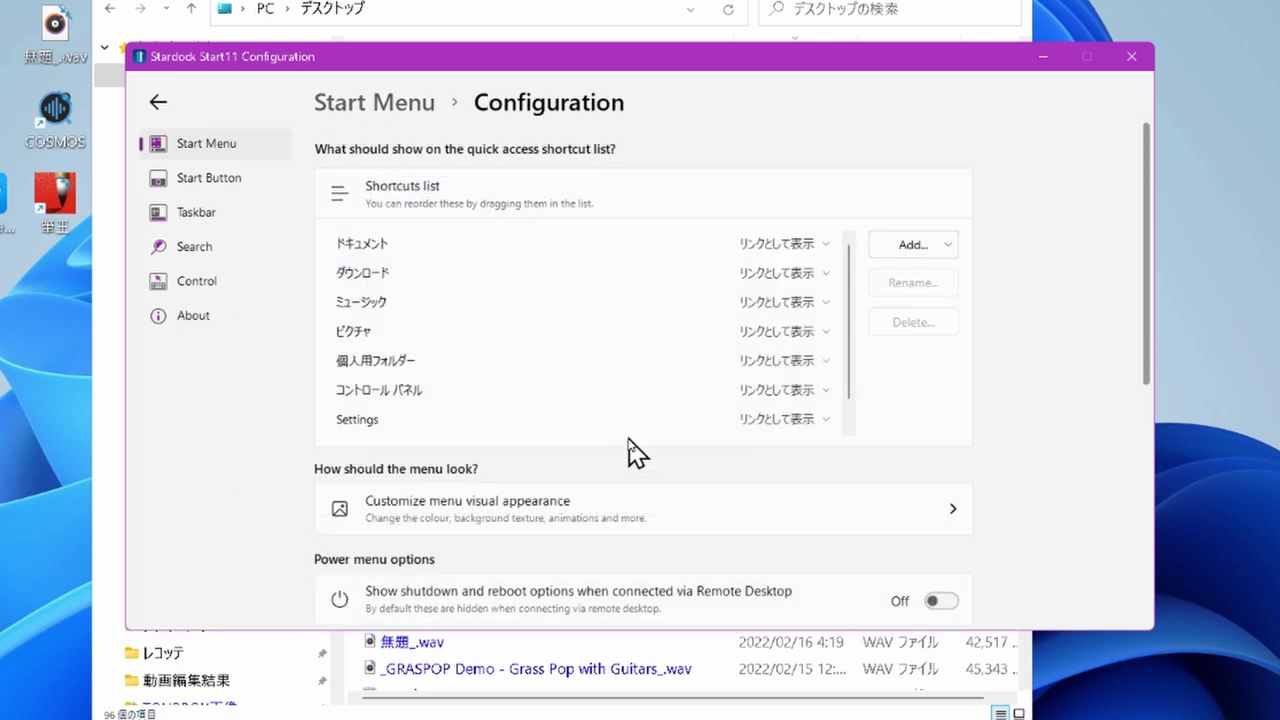
scroll(586, 486, down, 5)
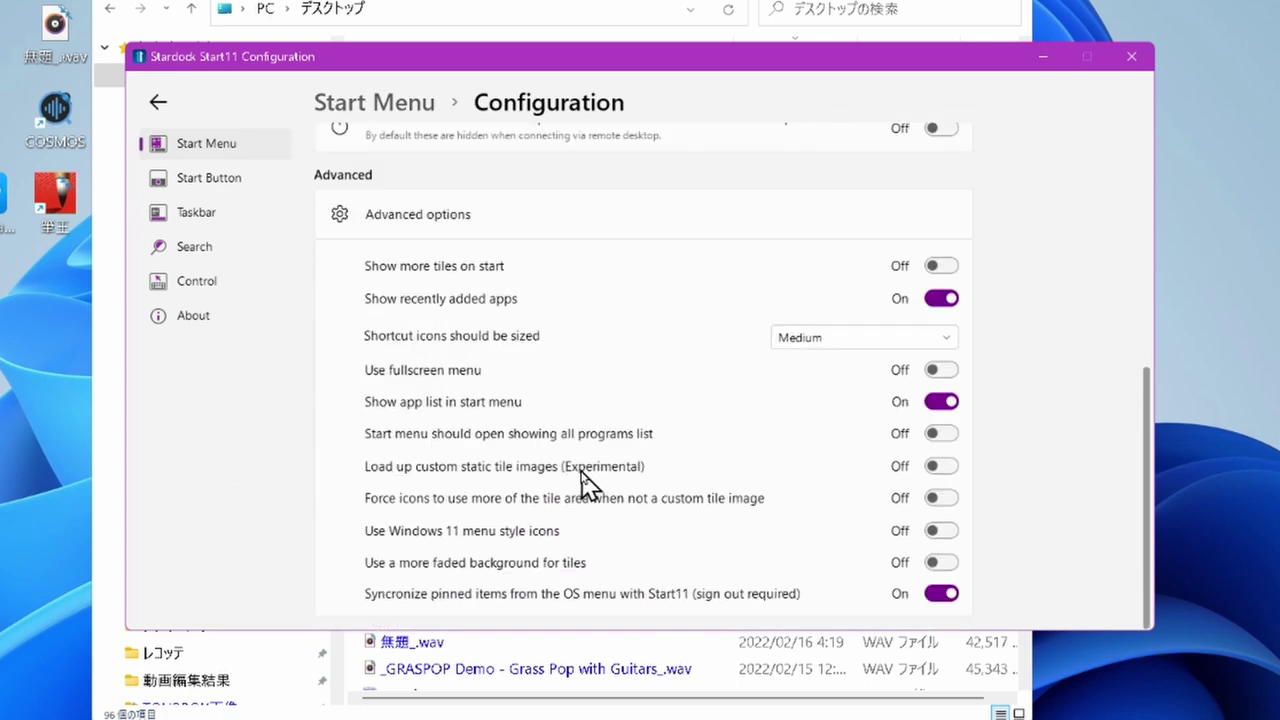
scroll(583, 485, up, 5)
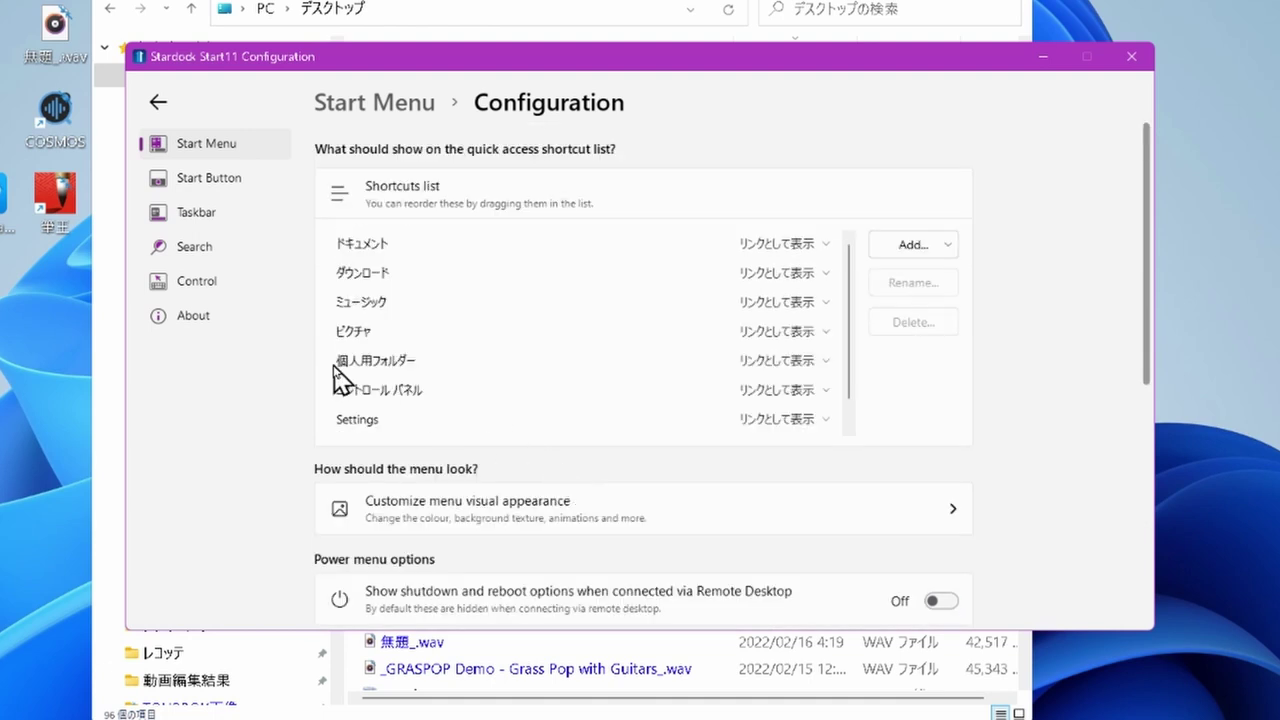
- In the taskbar settings, try combining taskbar buttons Sometimes and set the option back to Always
click(213, 216)
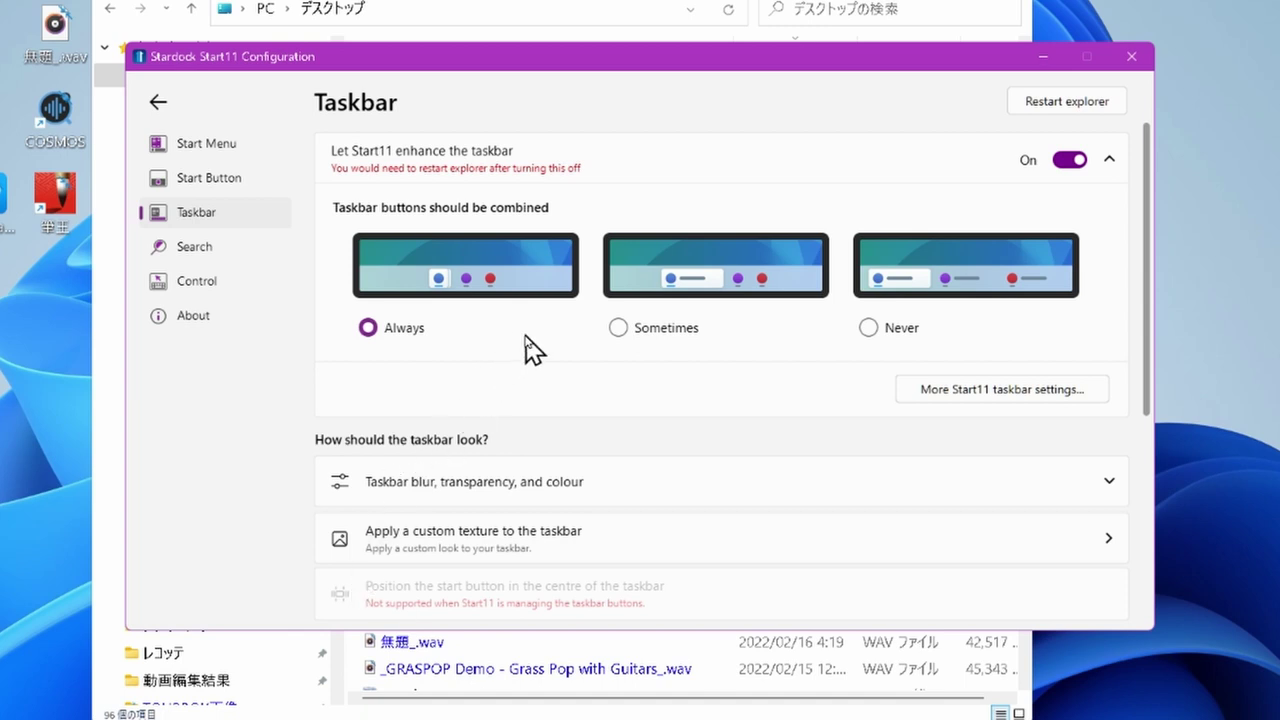
click(620, 329)
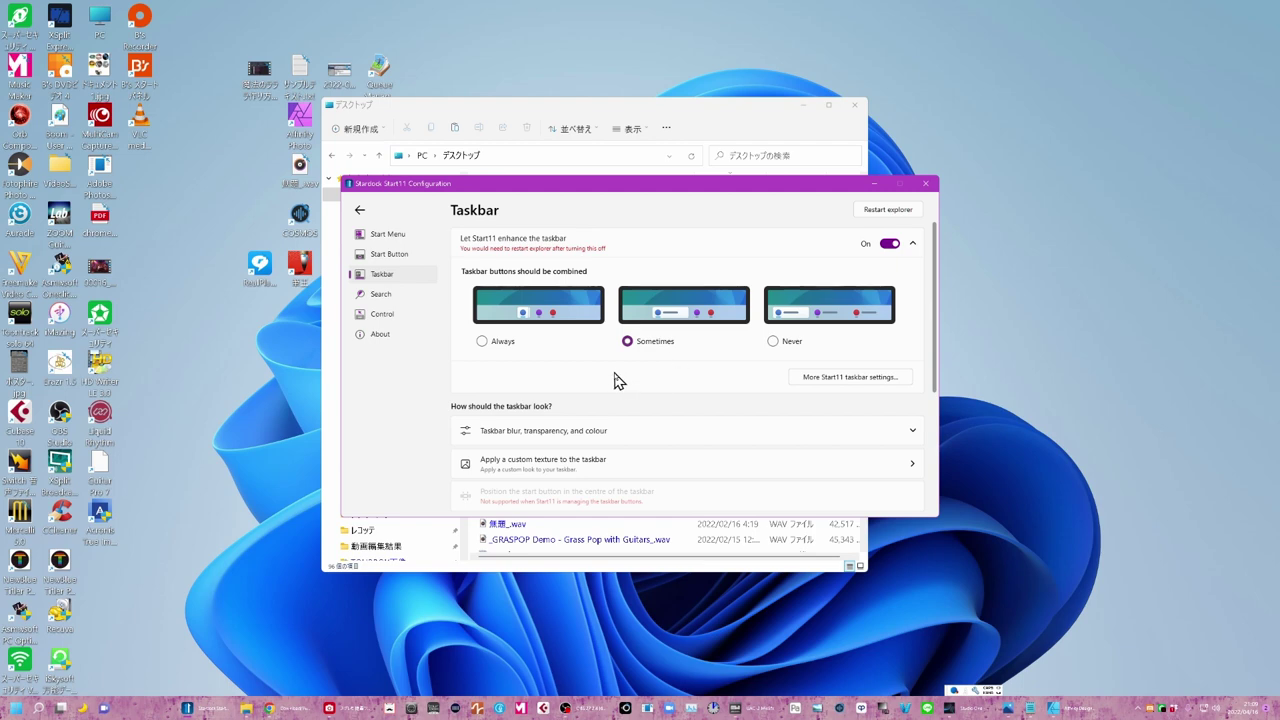
click(482, 342)
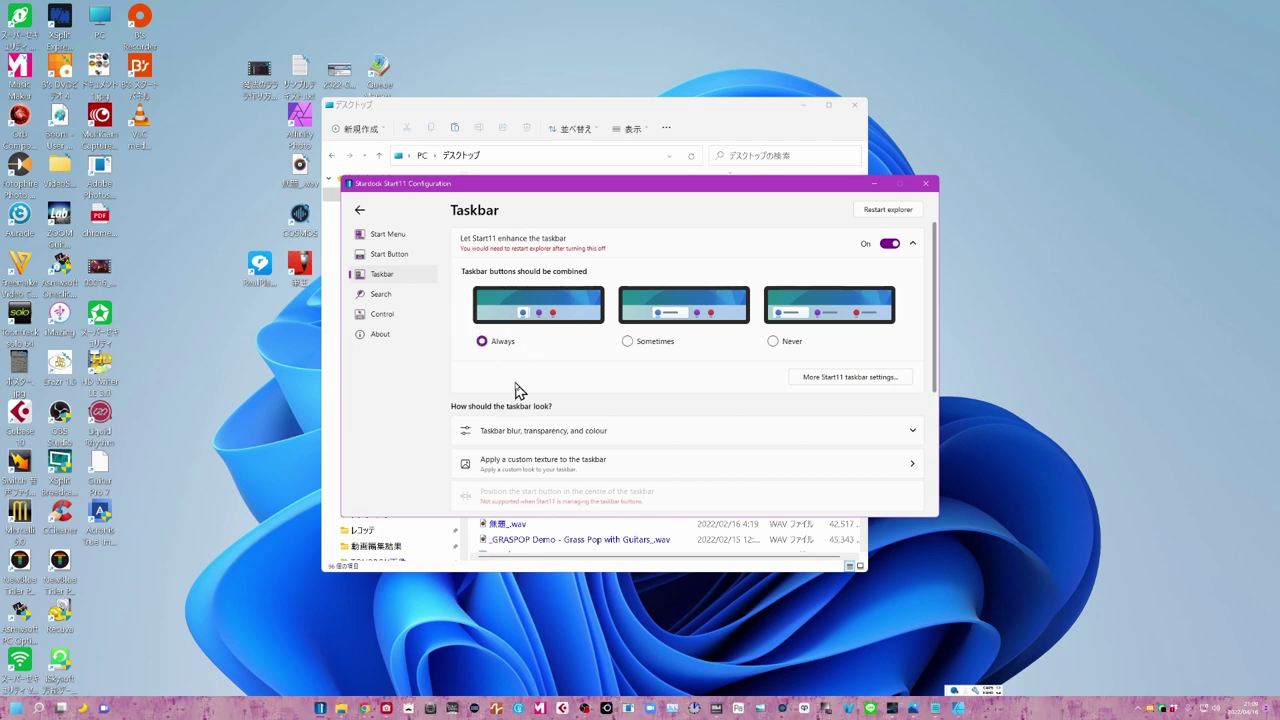
- Set the taskbar colour to the bright pink basic colour (red 255, green 0, blue 128)
scroll(546, 368, down, 3)
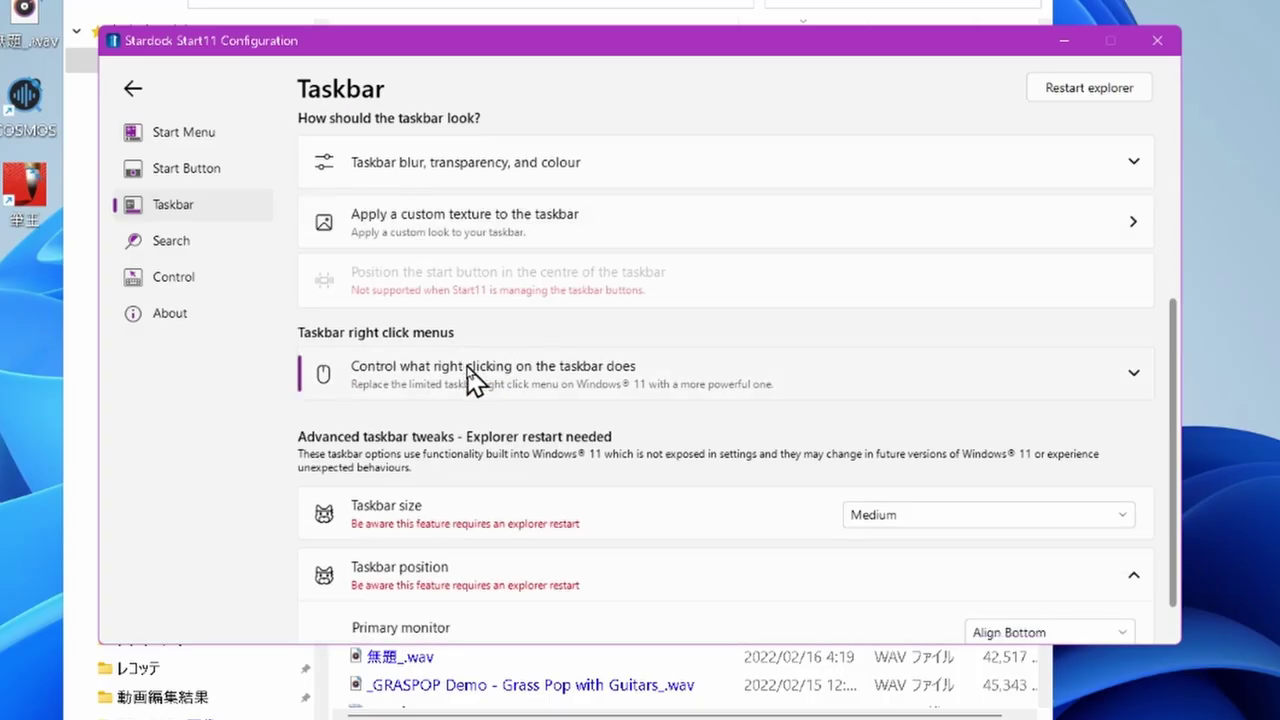
scroll(472, 380, down, 1)
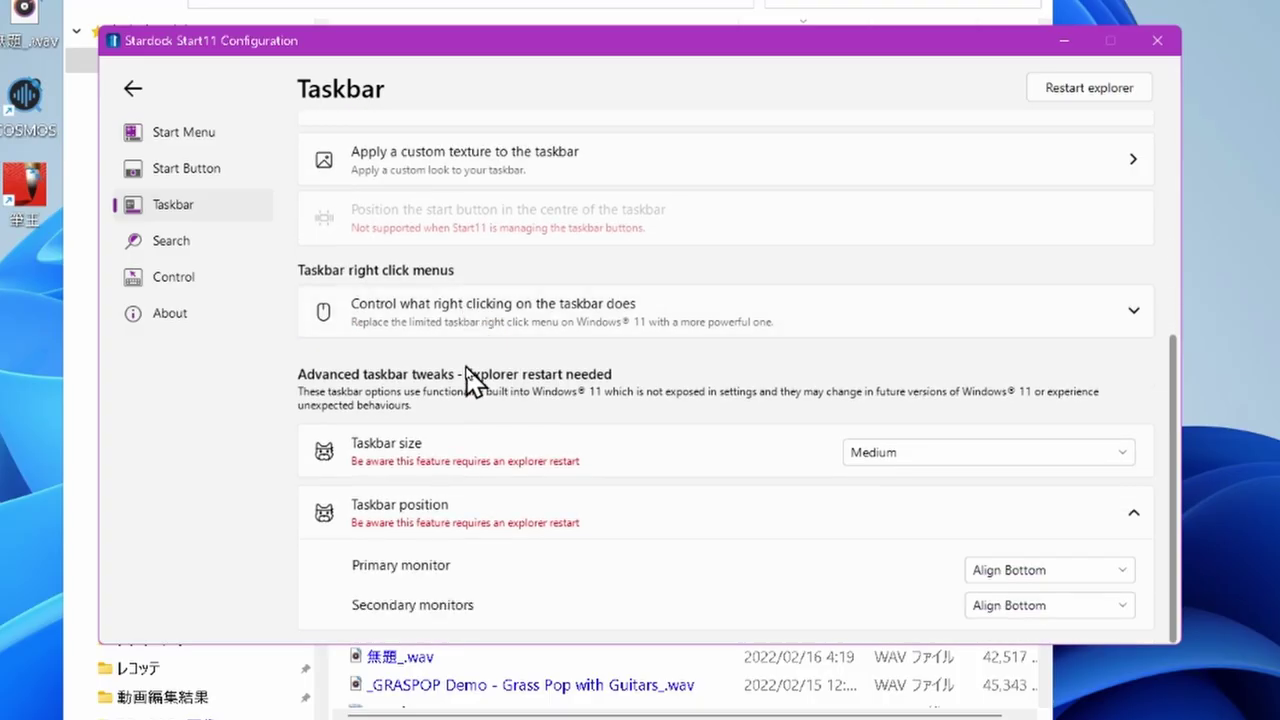
scroll(468, 375, up, 5)
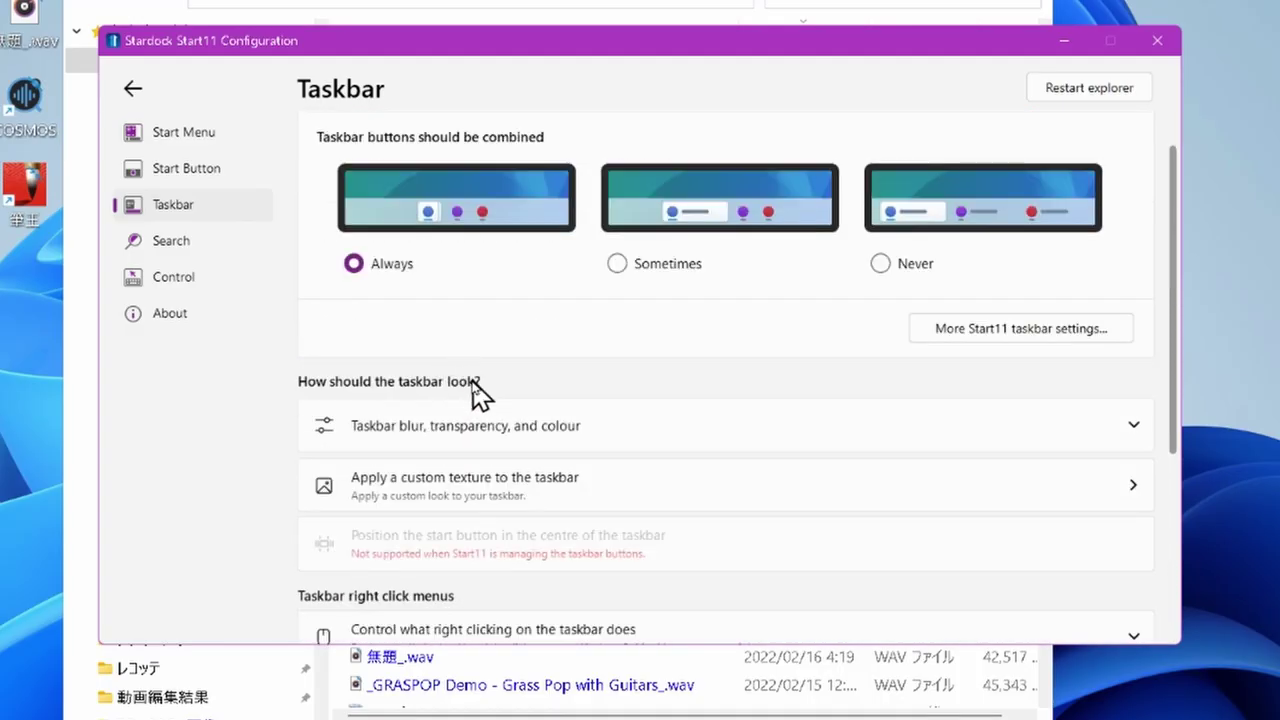
click(615, 432)
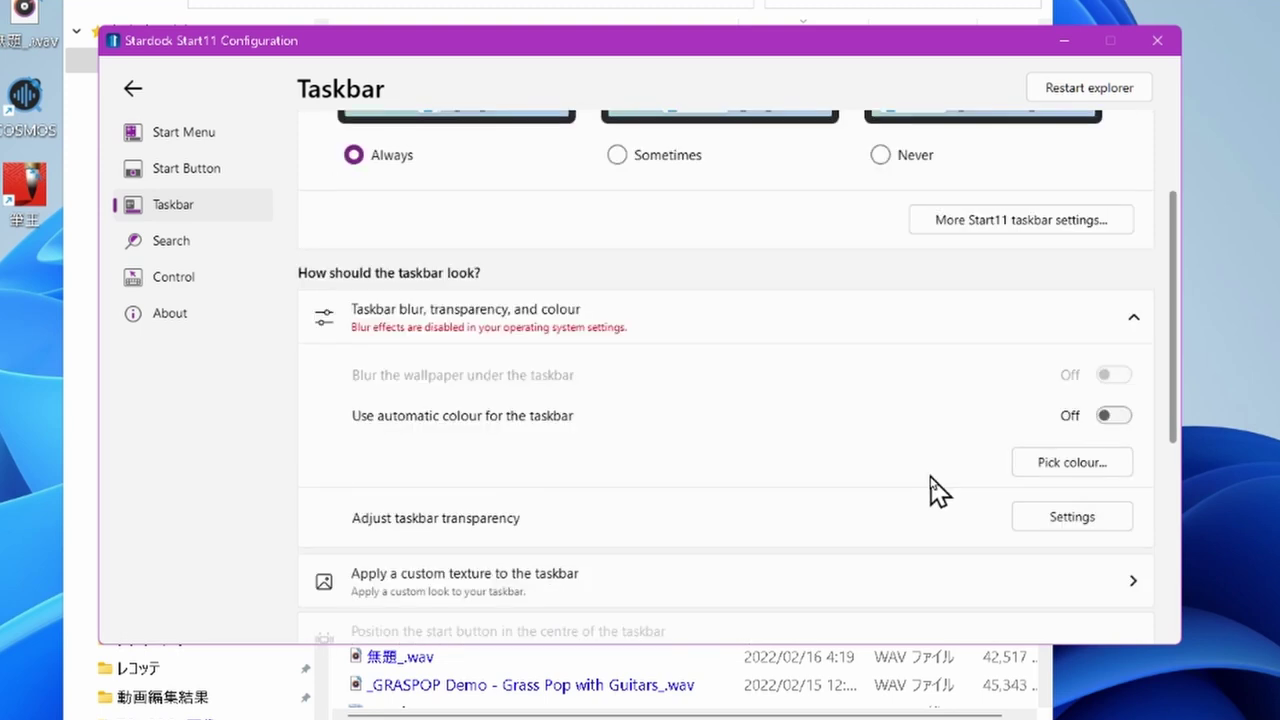
click(1043, 463)
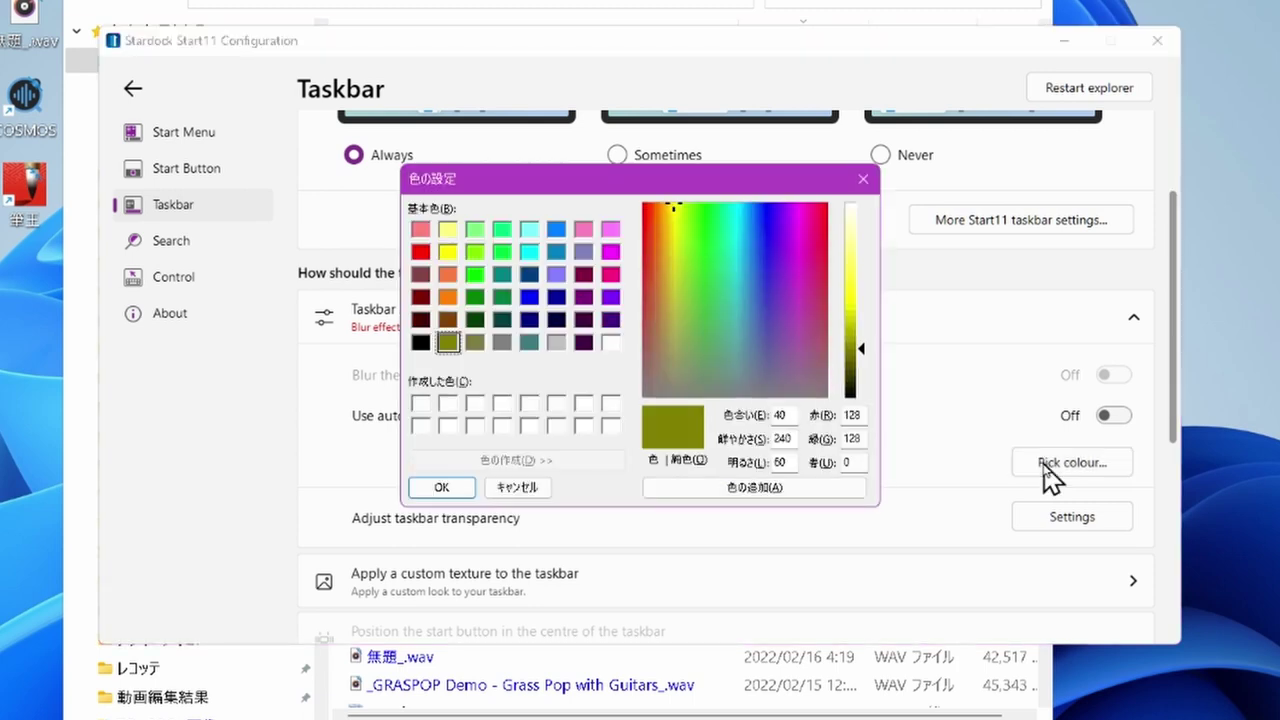
click(611, 276)
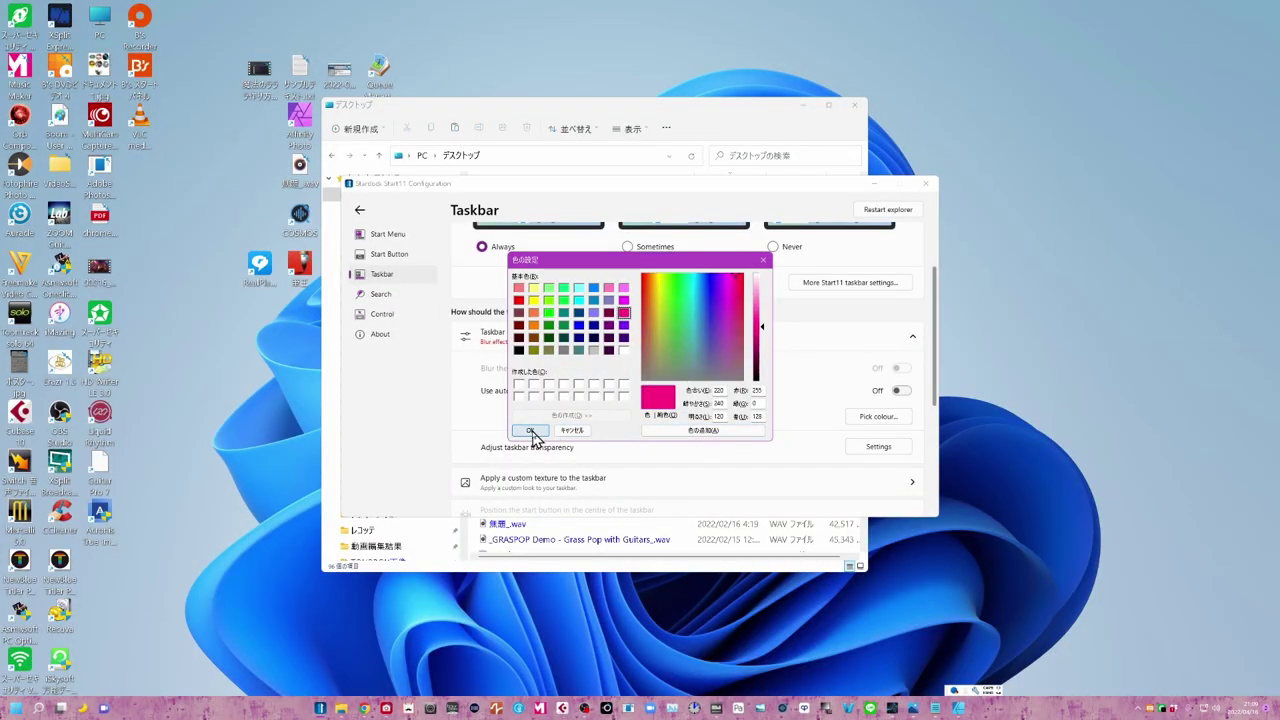
click(531, 431)
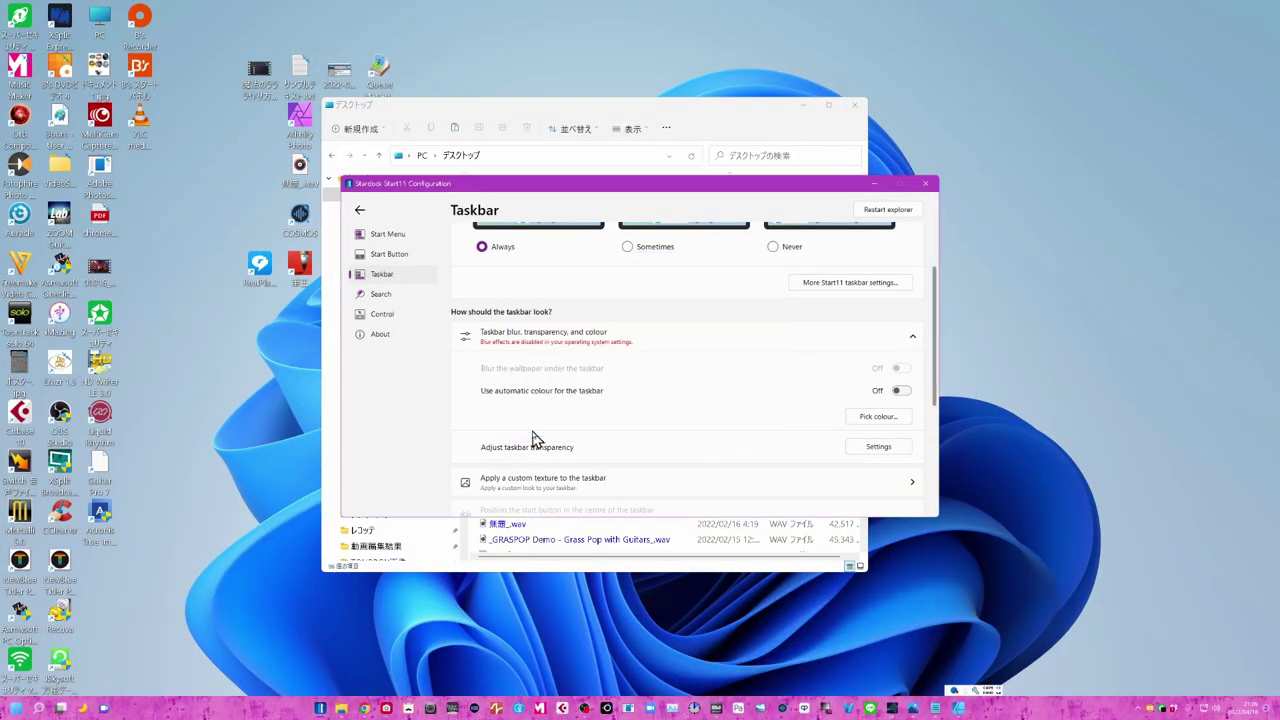
- Return to the Start Menu style settings and close the Start11 configuration
scroll(793, 413, down, 3)
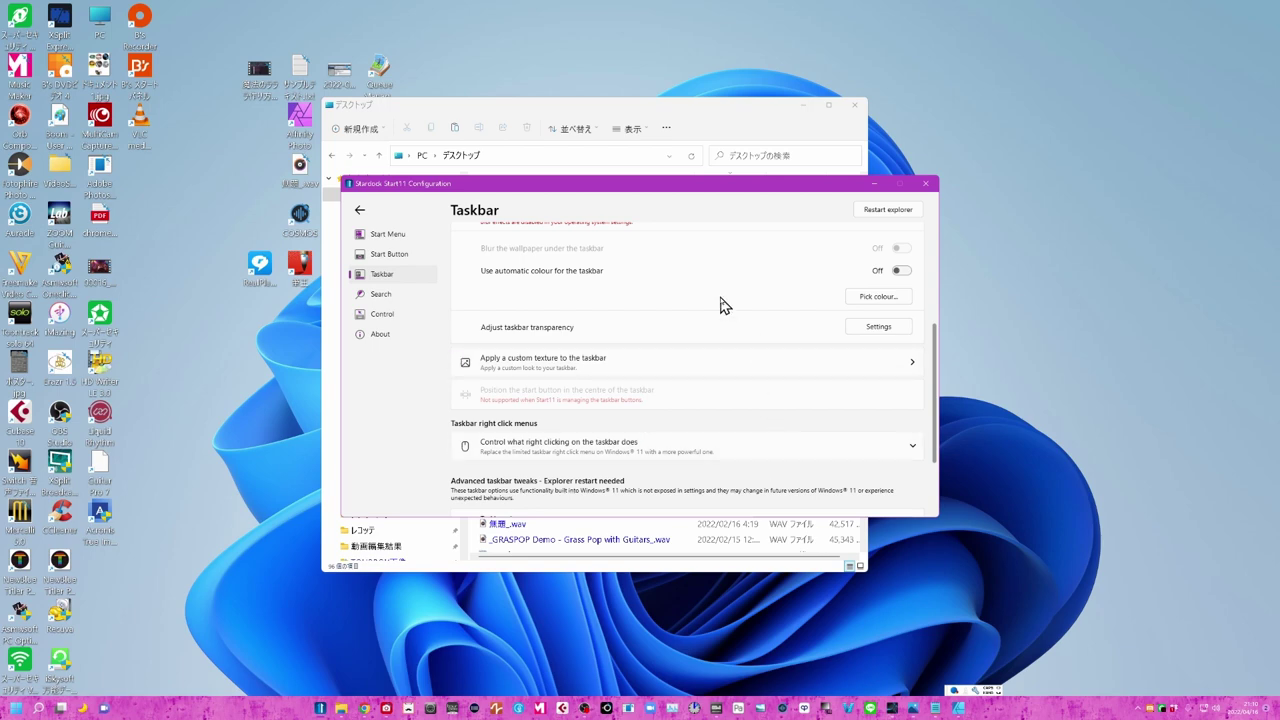
scroll(714, 306, up, 5)
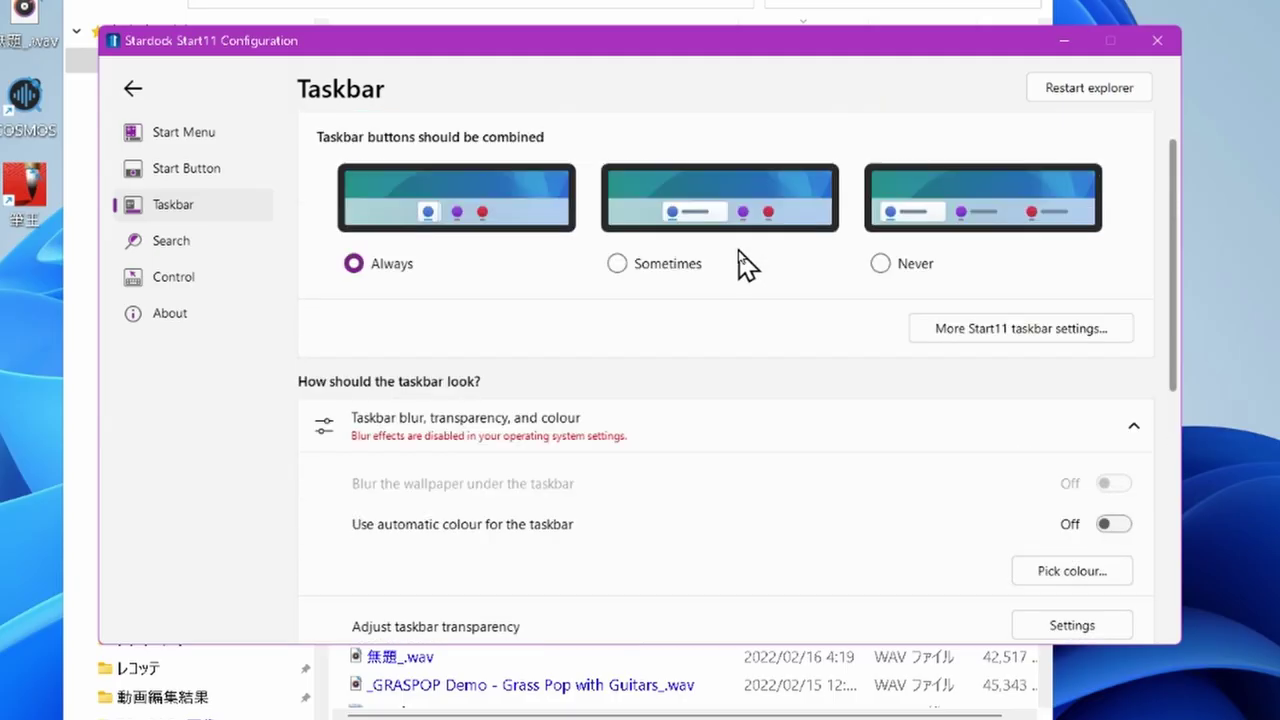
scroll(605, 375, up, 1)
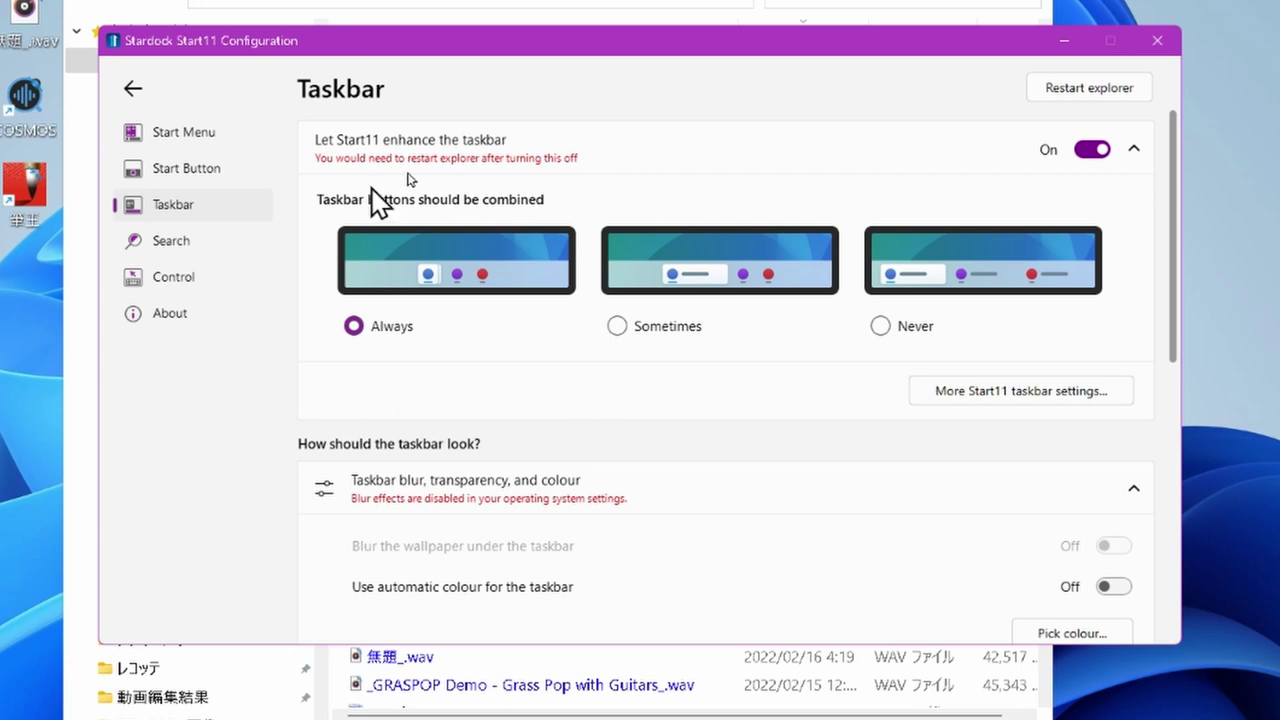
click(181, 136)
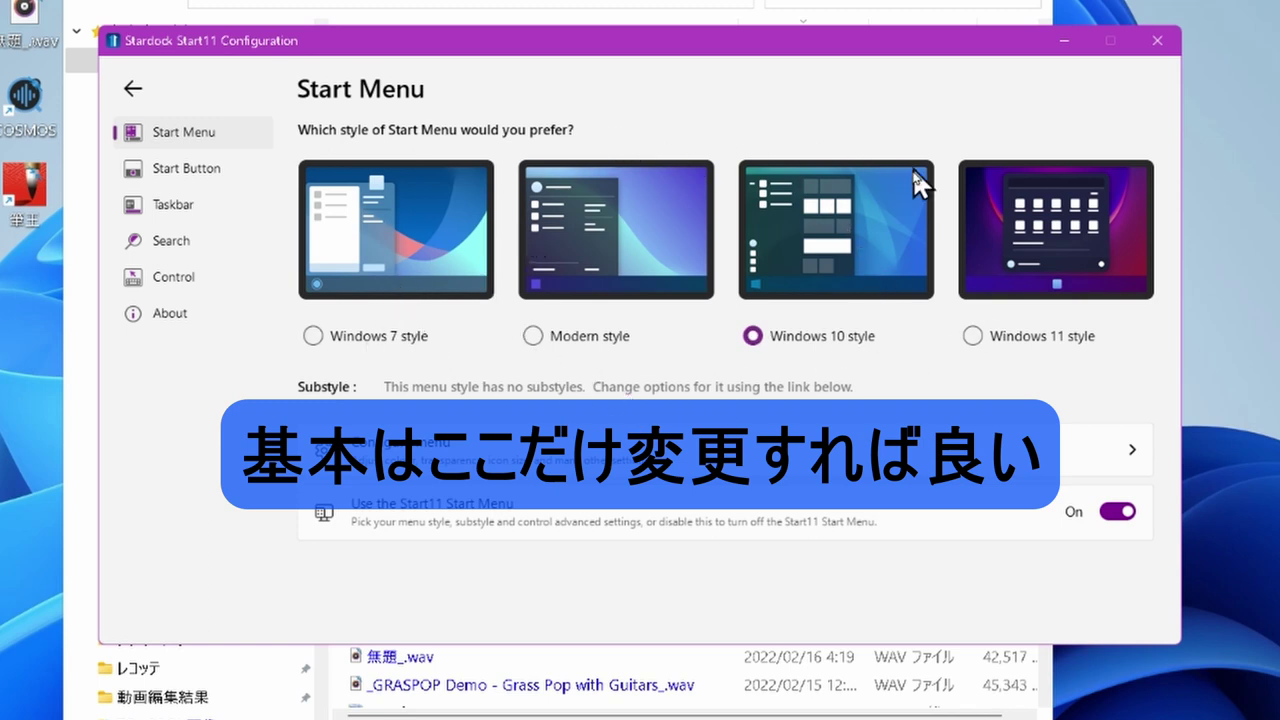
click(1157, 40)
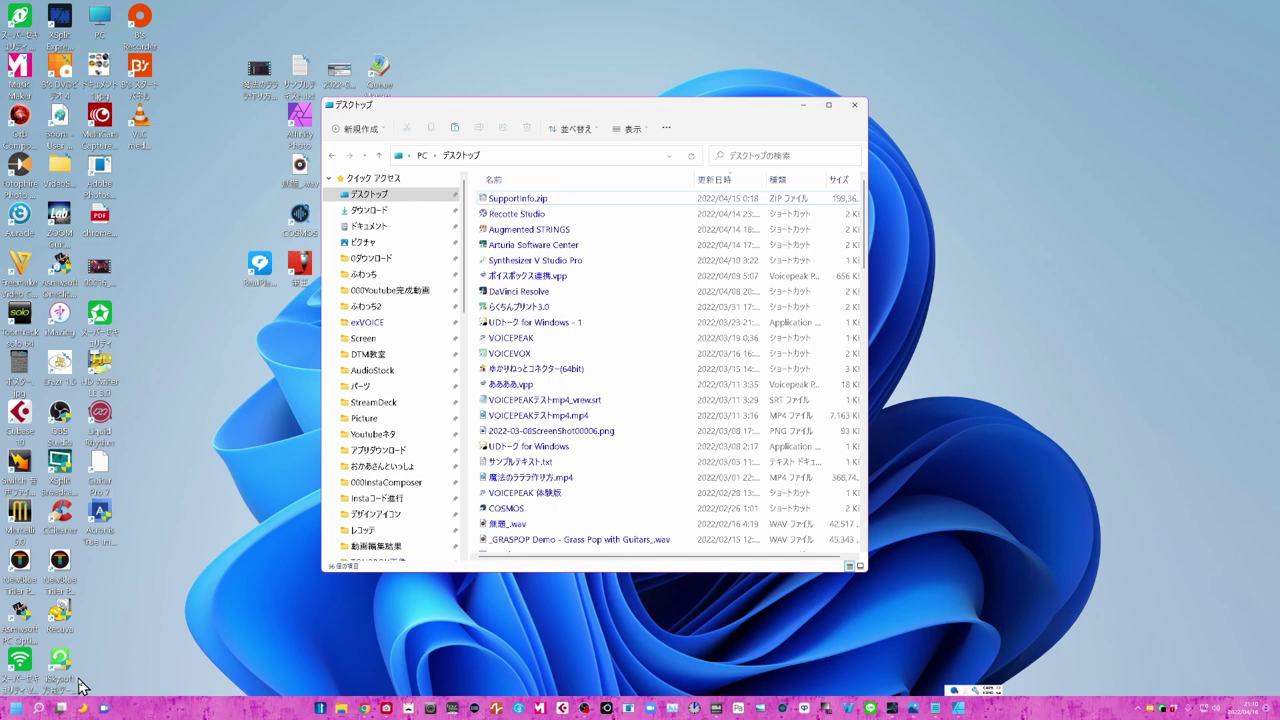
- Pin Apple Software Update from the Start menu's app list to Start11 and check its tile among the pinned groups
click(16, 707)
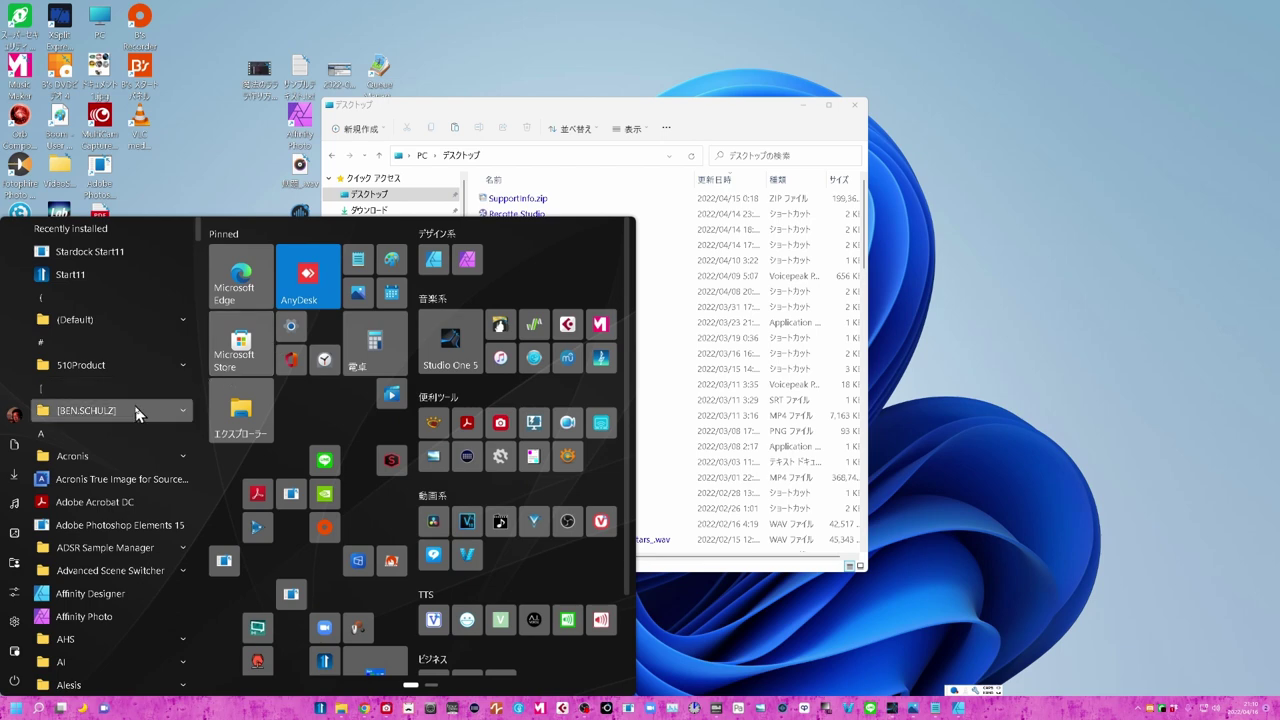
scroll(135, 413, down, 5)
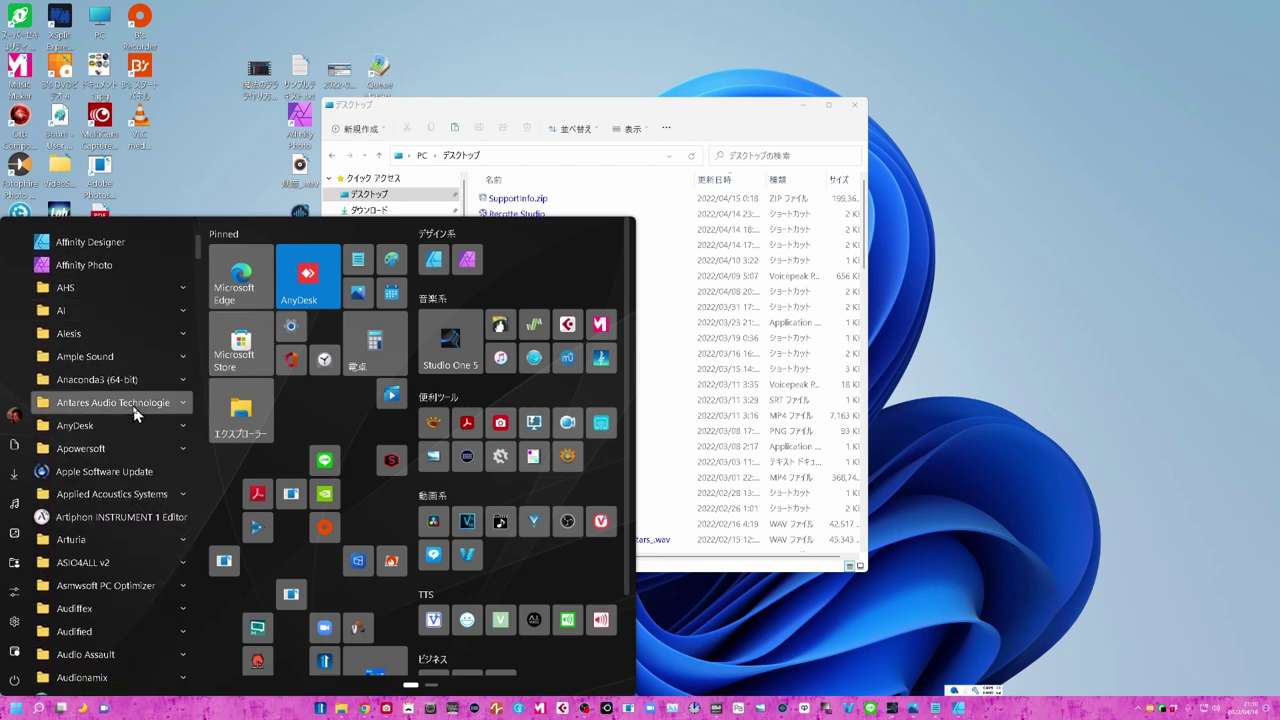
scroll(130, 400, down, 2)
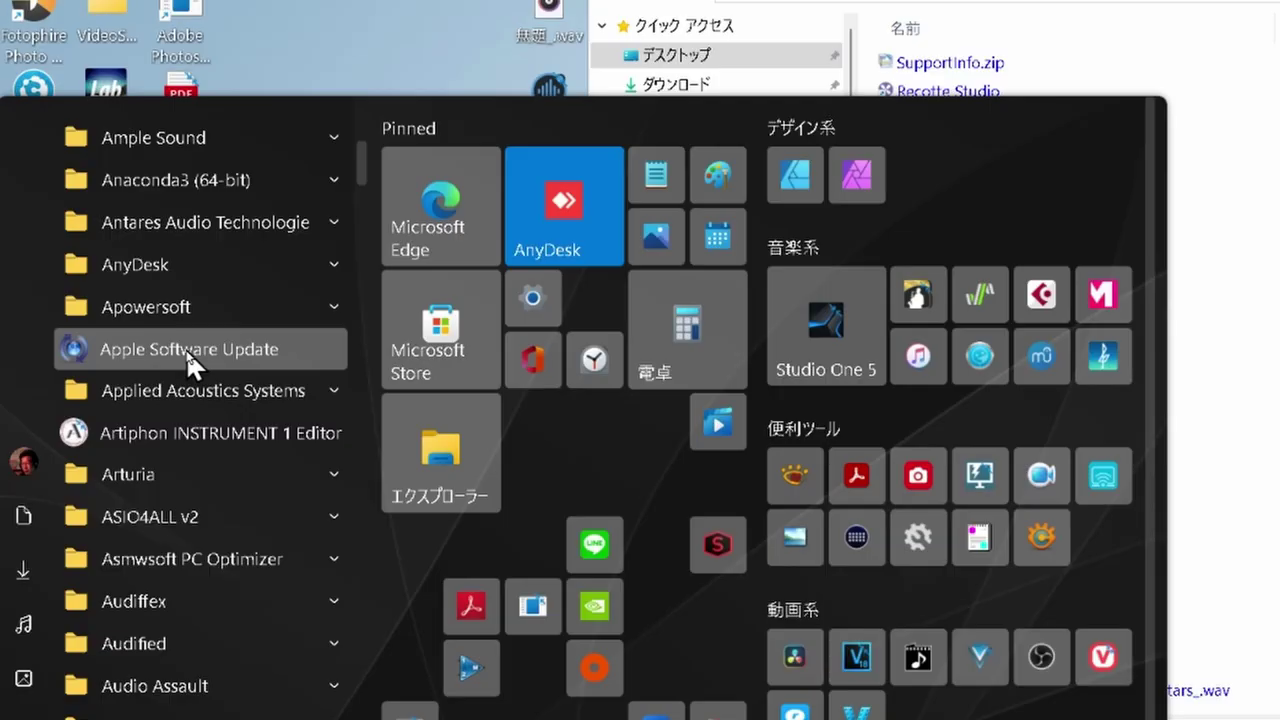
right_click(104, 360)
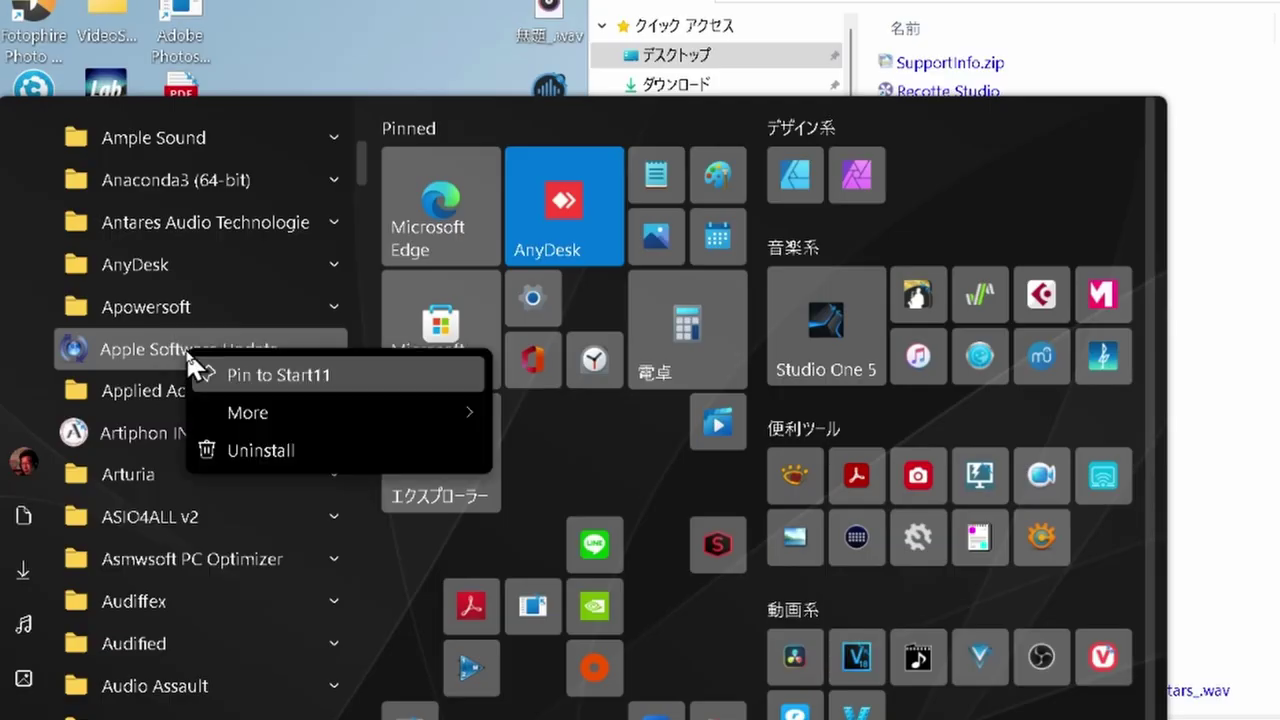
click(271, 373)
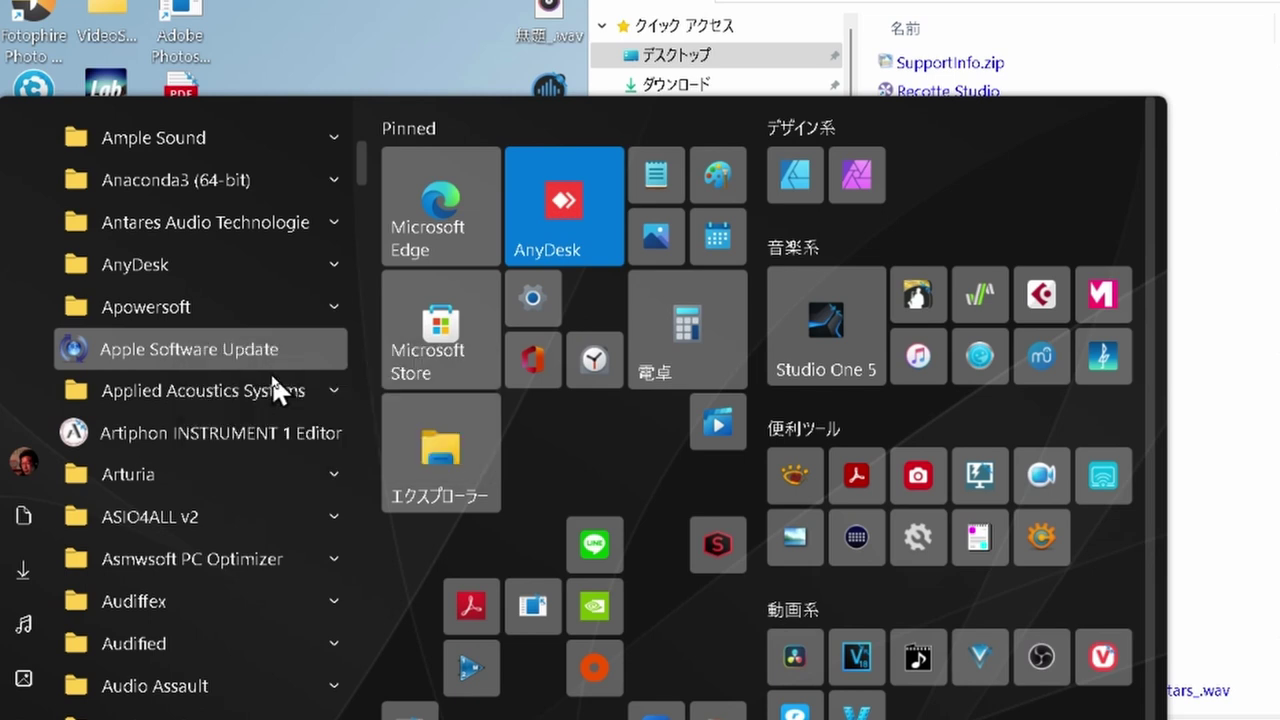
scroll(456, 394, down, 3)
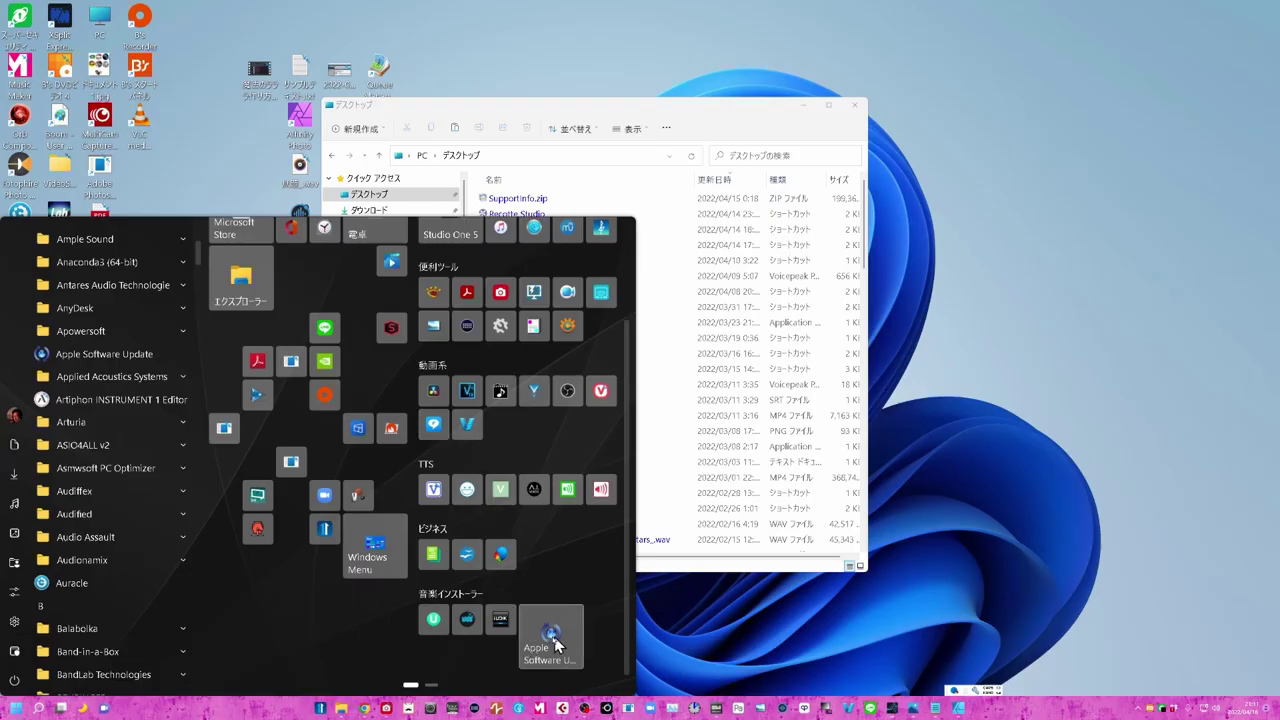
scroll(540, 648, up, 3)
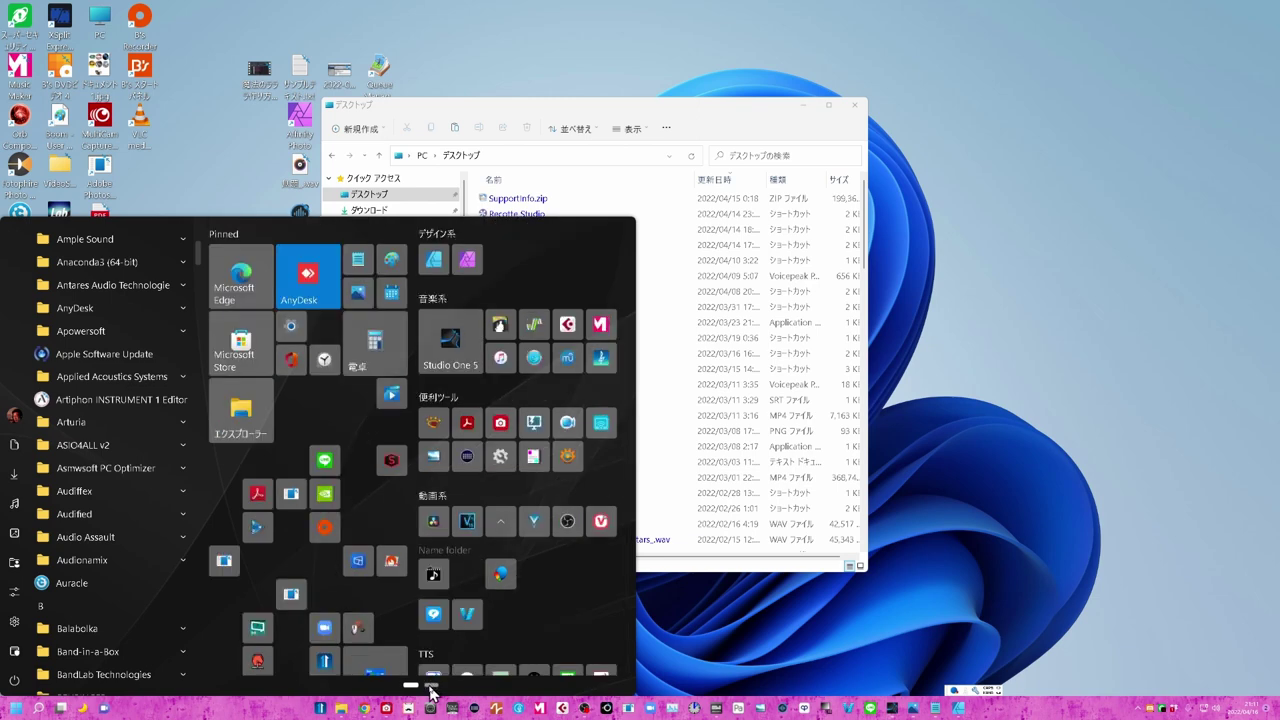
- Pin CeVIO CS6 from the app list to the second page of the Start menu
click(431, 686)
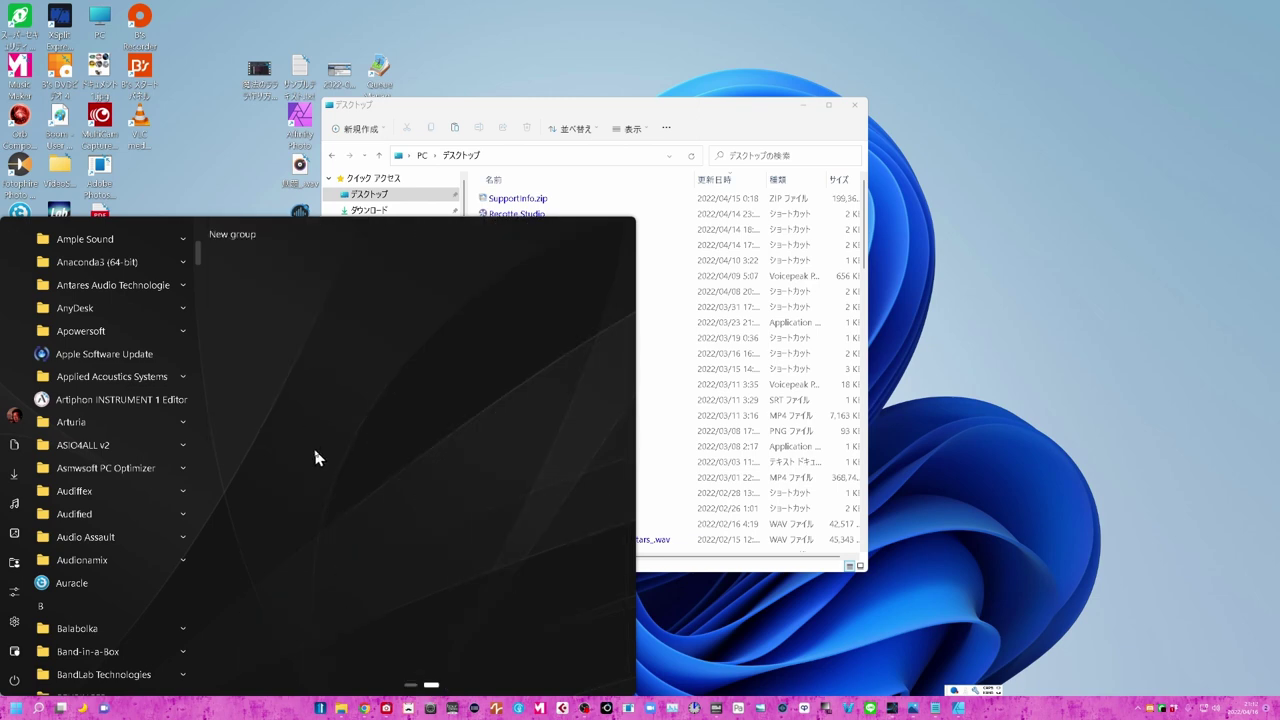
scroll(115, 575, down, 5)
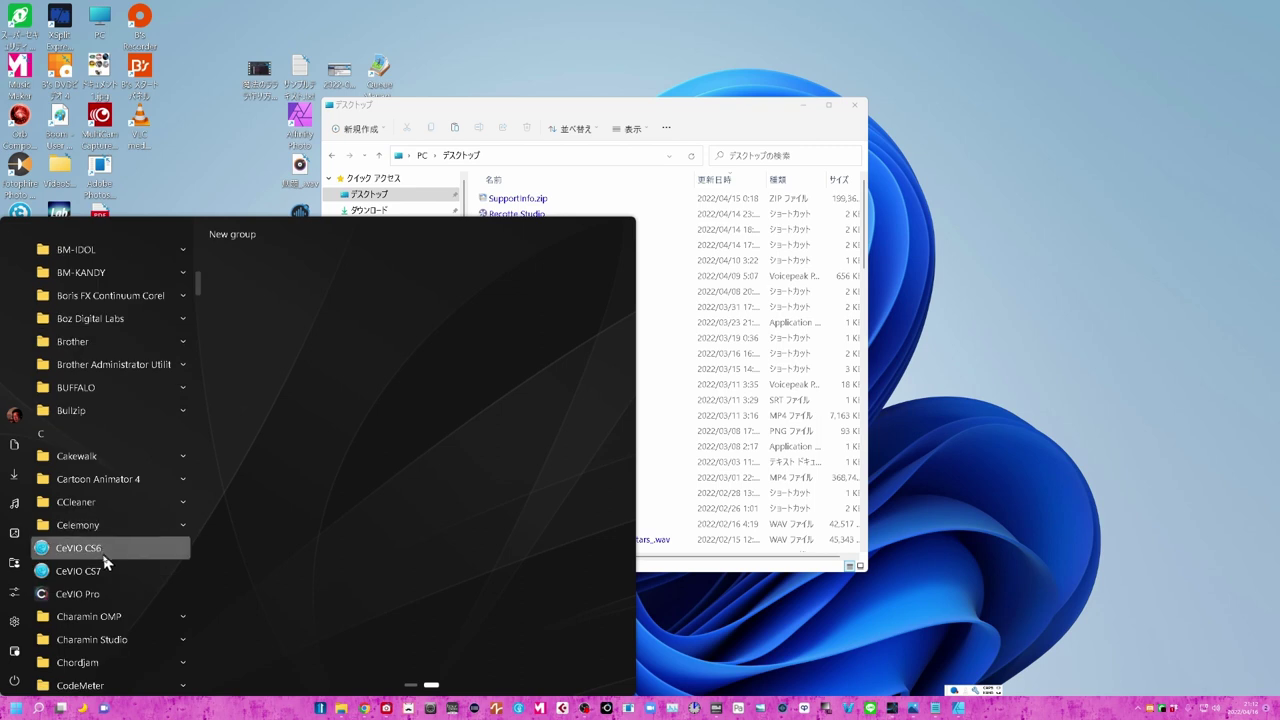
right_click(96, 551)
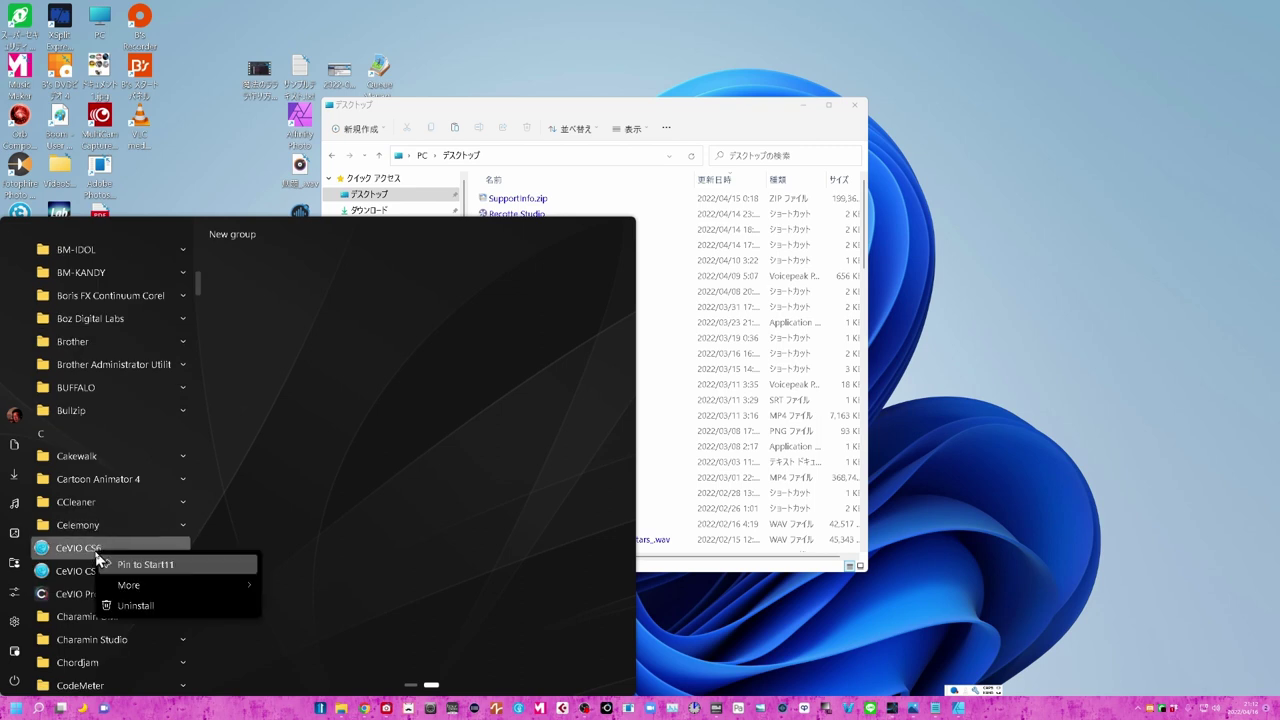
click(141, 566)
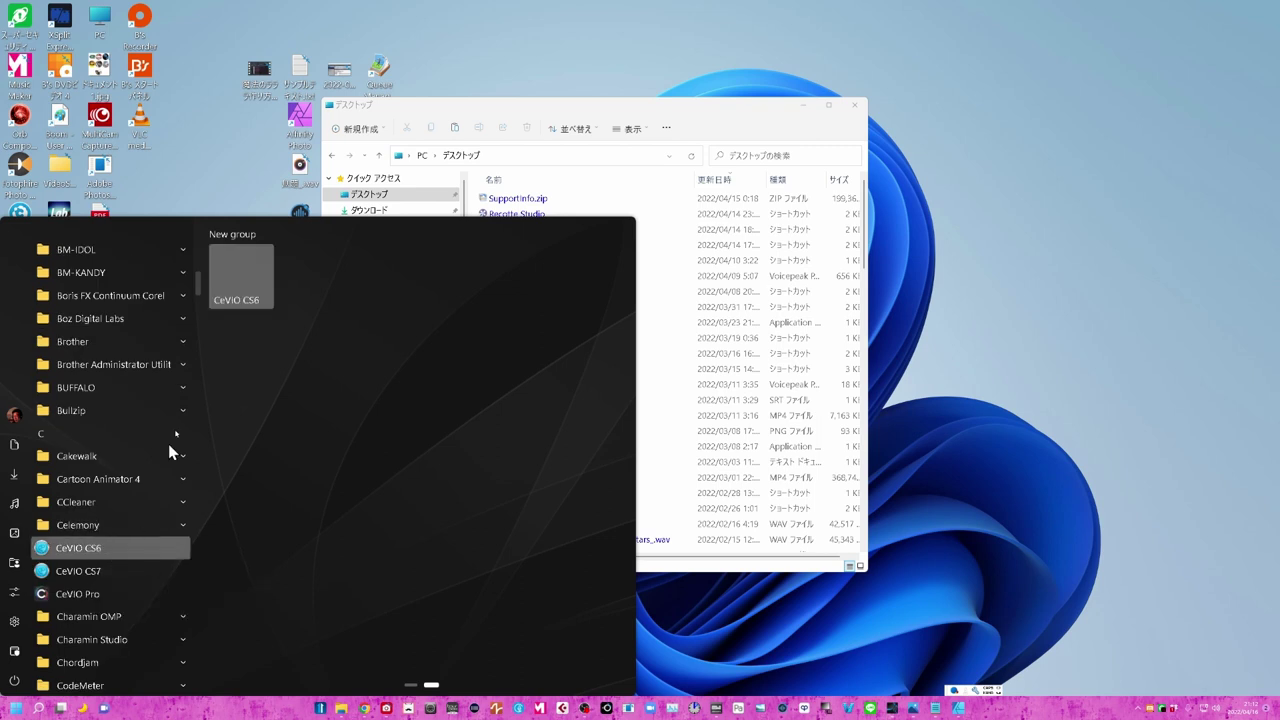
- Examine the available resize options for the CeVIO CS6 tile without changing its size
right_click(254, 285)
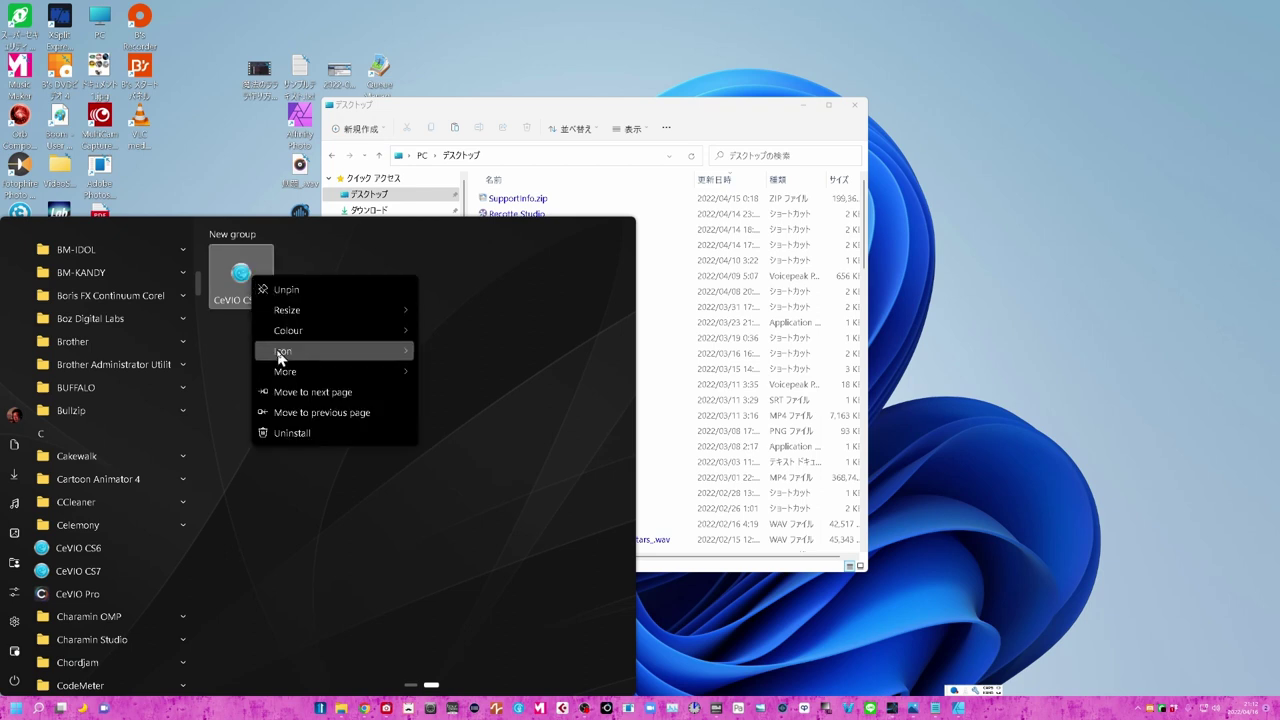
mouse_move(291, 318)
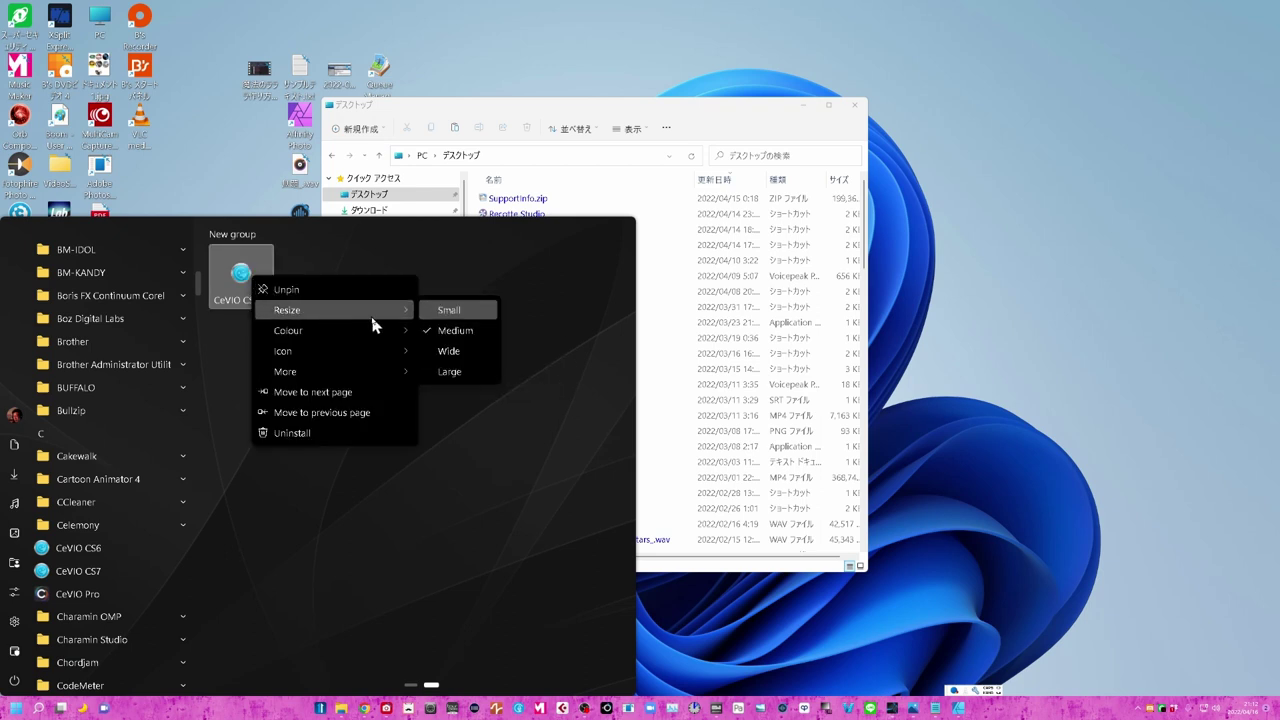
key(Escape)
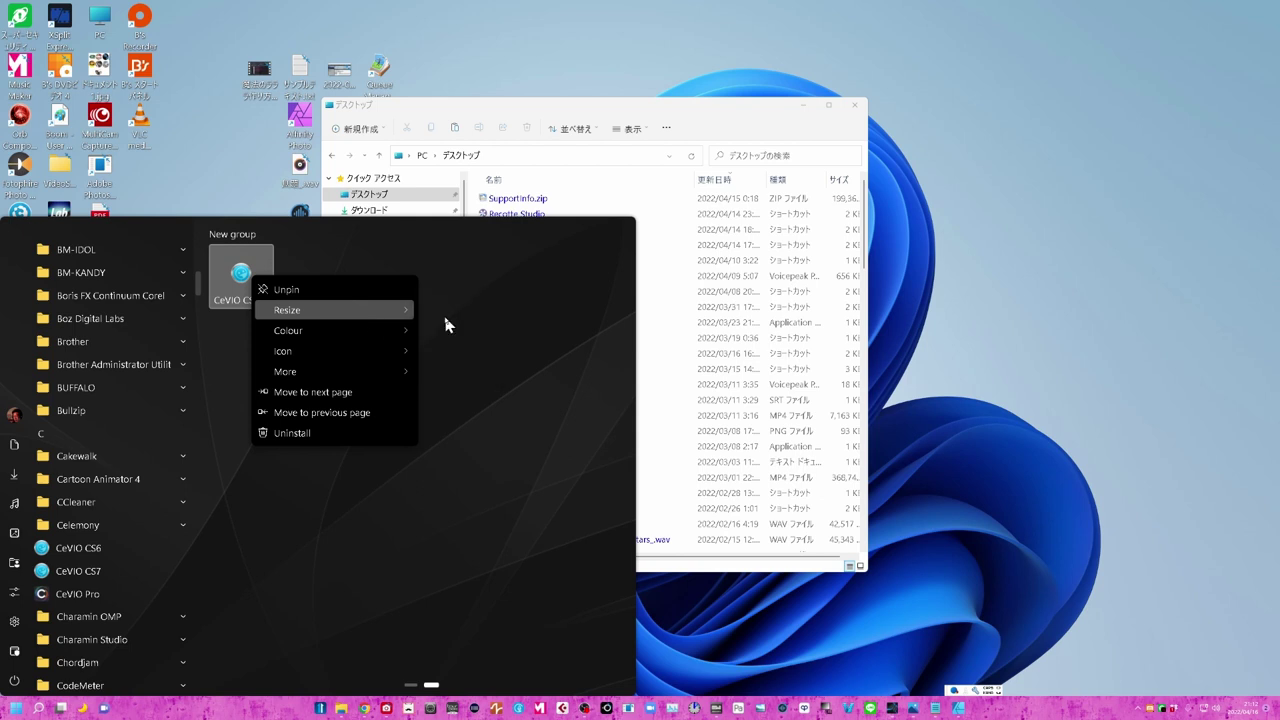
- Set the size of the CeVIO CS6 tile to Large
click(447, 325)
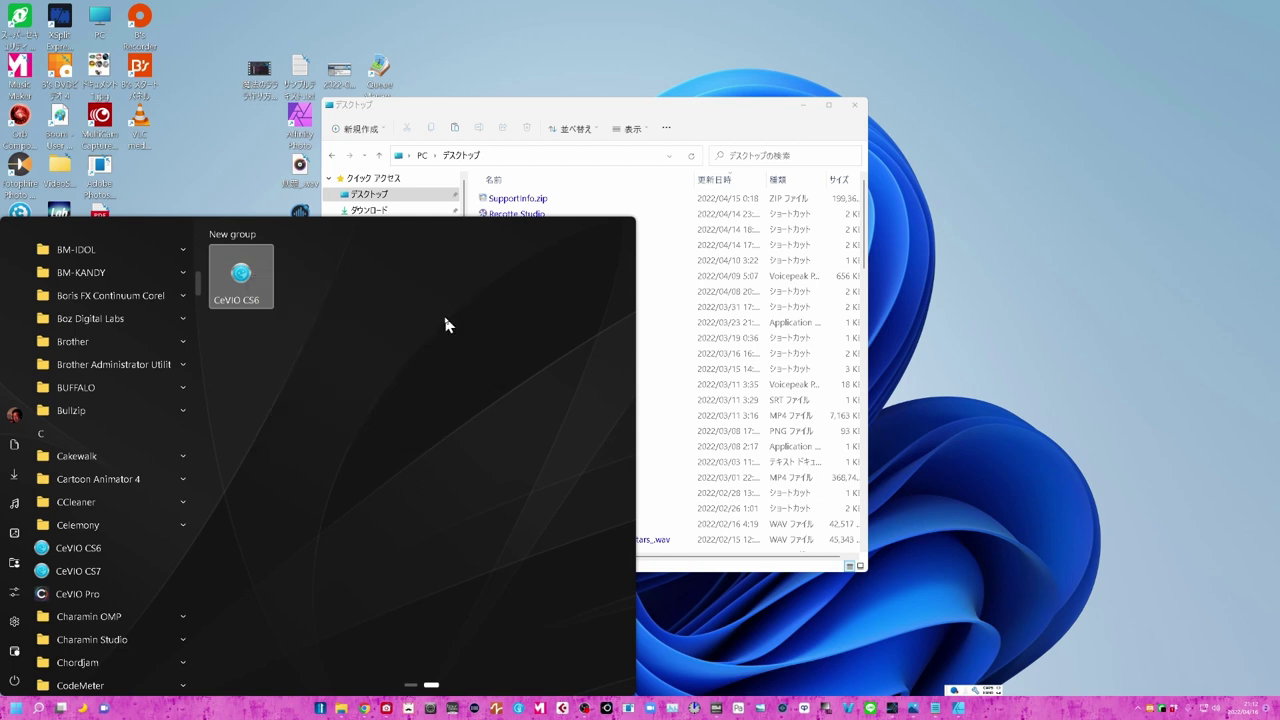
right_click(224, 262)
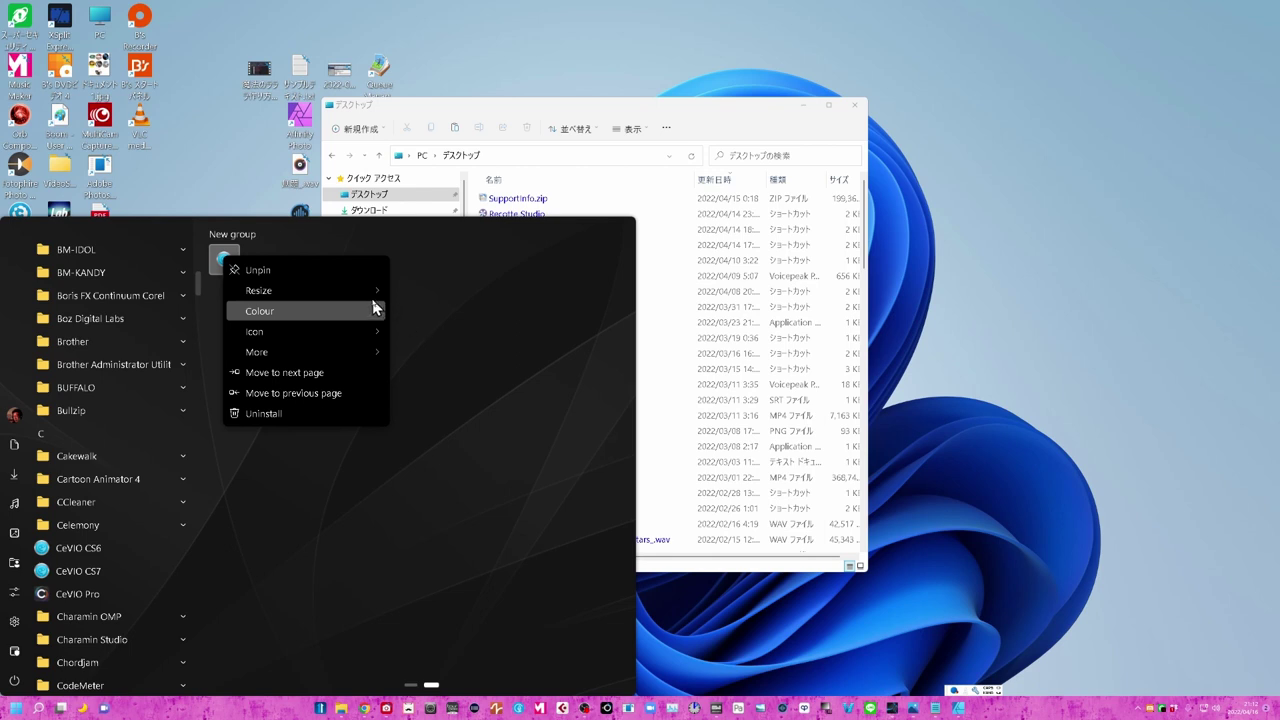
mouse_move(375, 300)
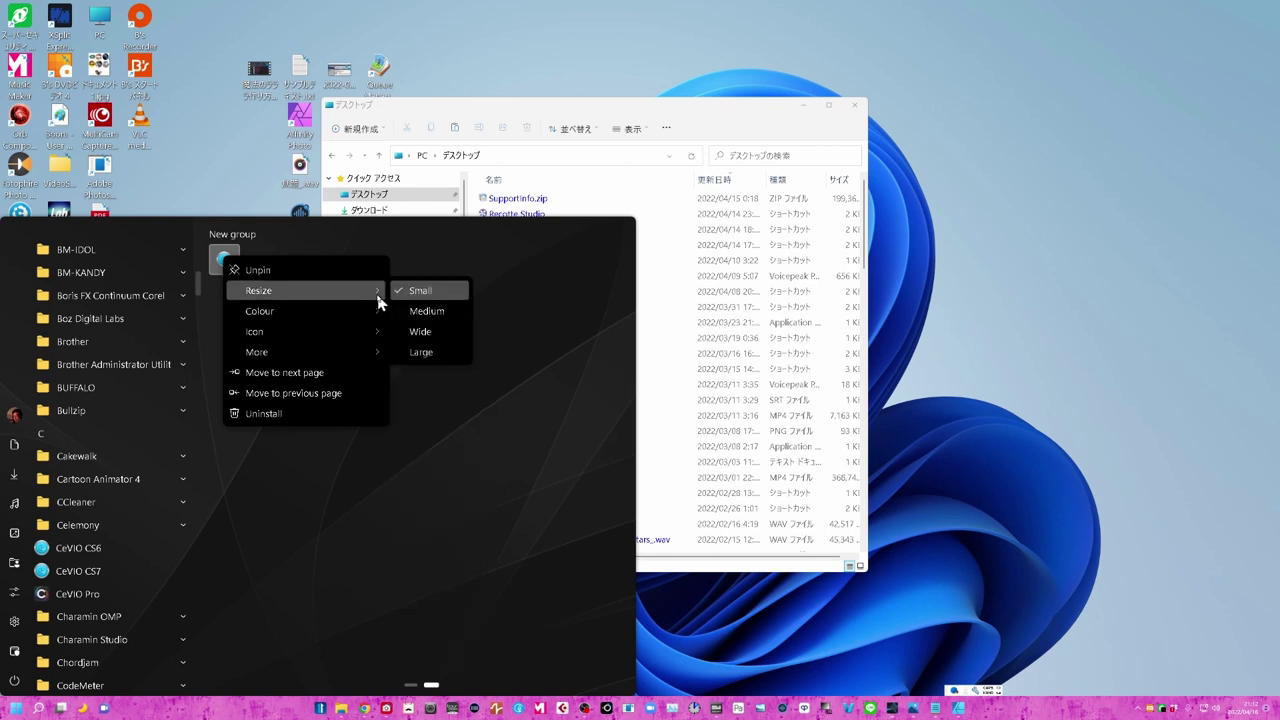
click(414, 352)
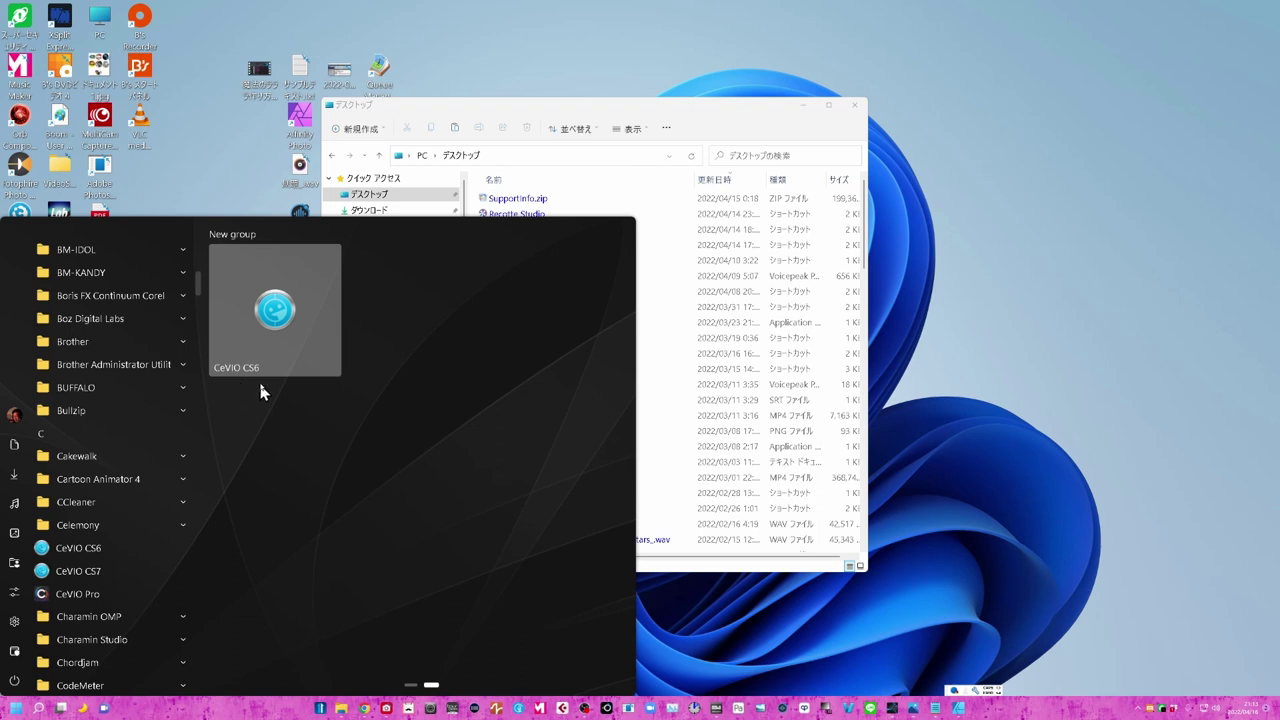
- Change the colour of the CeVIO CS6 tile to yellow
right_click(295, 355)
mouse_move(430, 412)
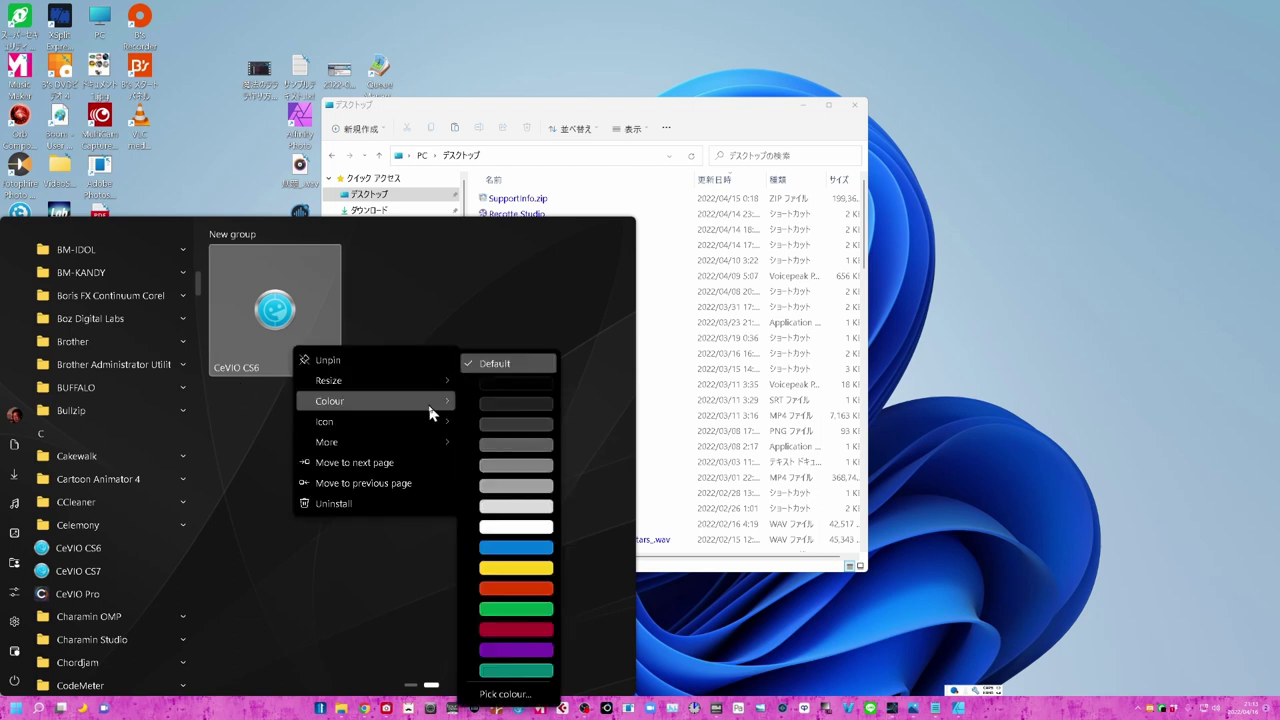
click(516, 569)
click(517, 577)
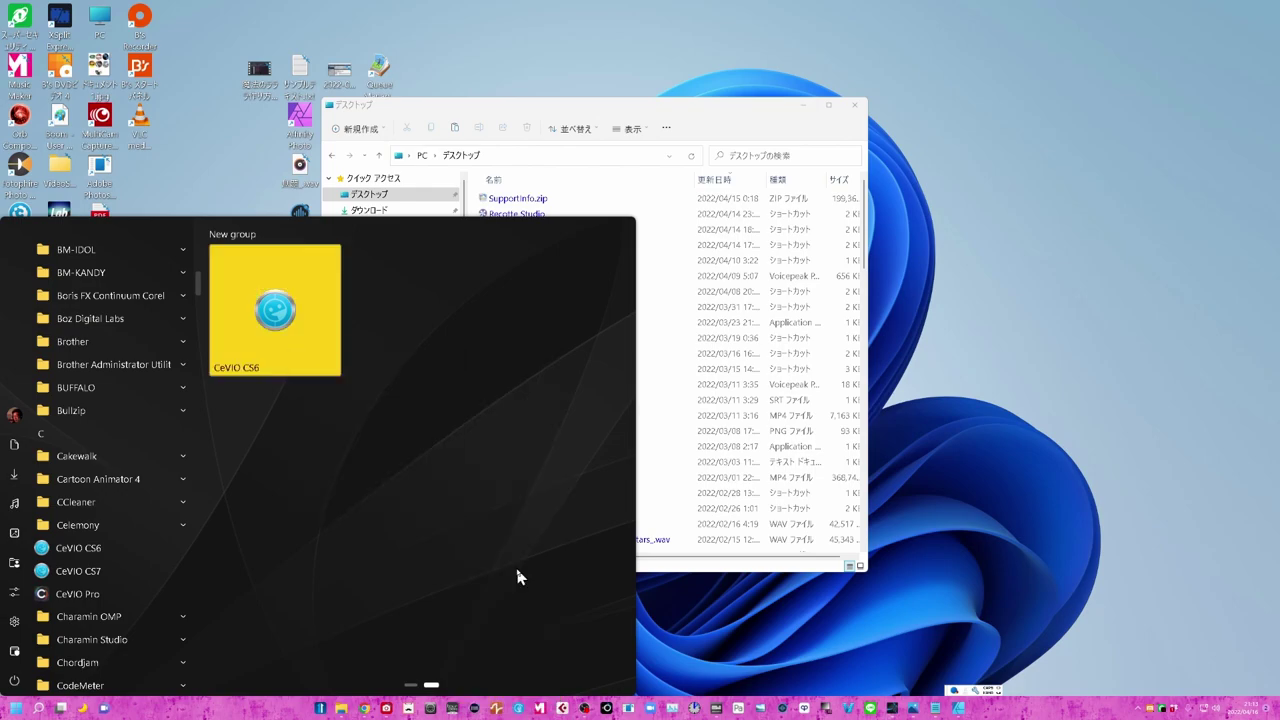
- Rename the new group on the Start menu's first page as その他 and move the 音楽インストーラー group among the pinned groups
scroll(517, 577, up, 2)
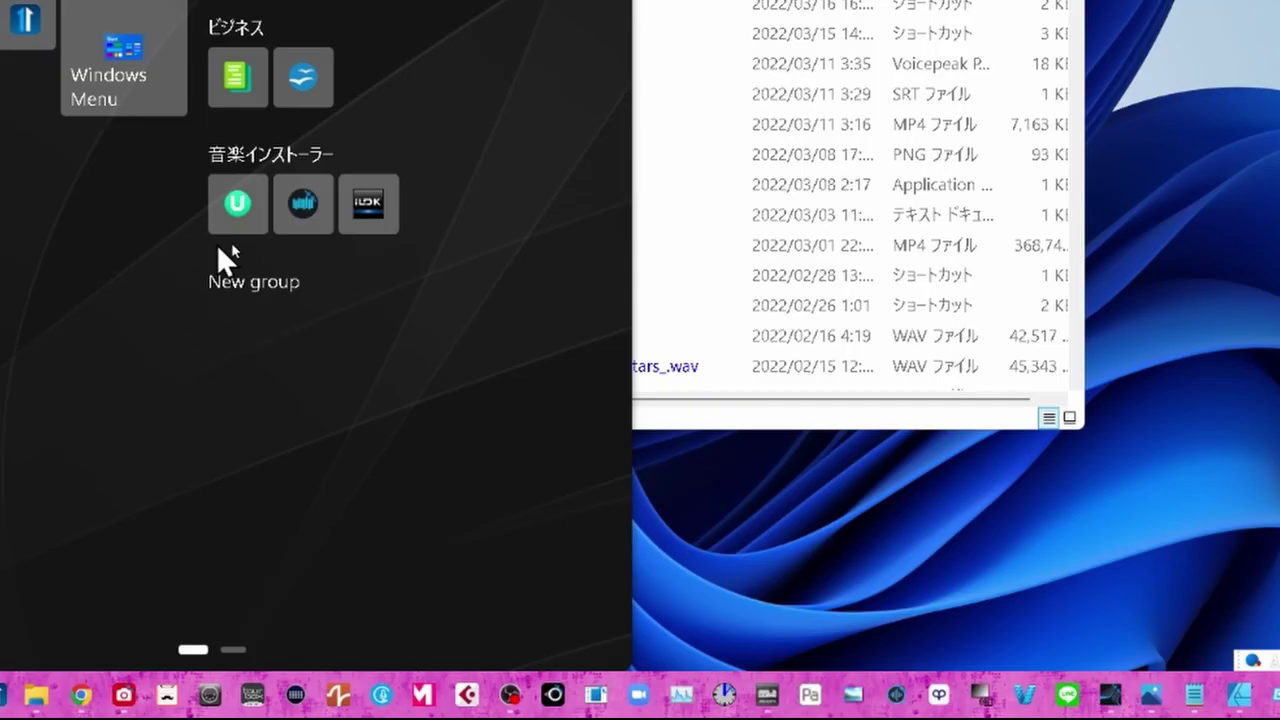
mouse_move(257, 294)
click(244, 288)
key(shift+End)
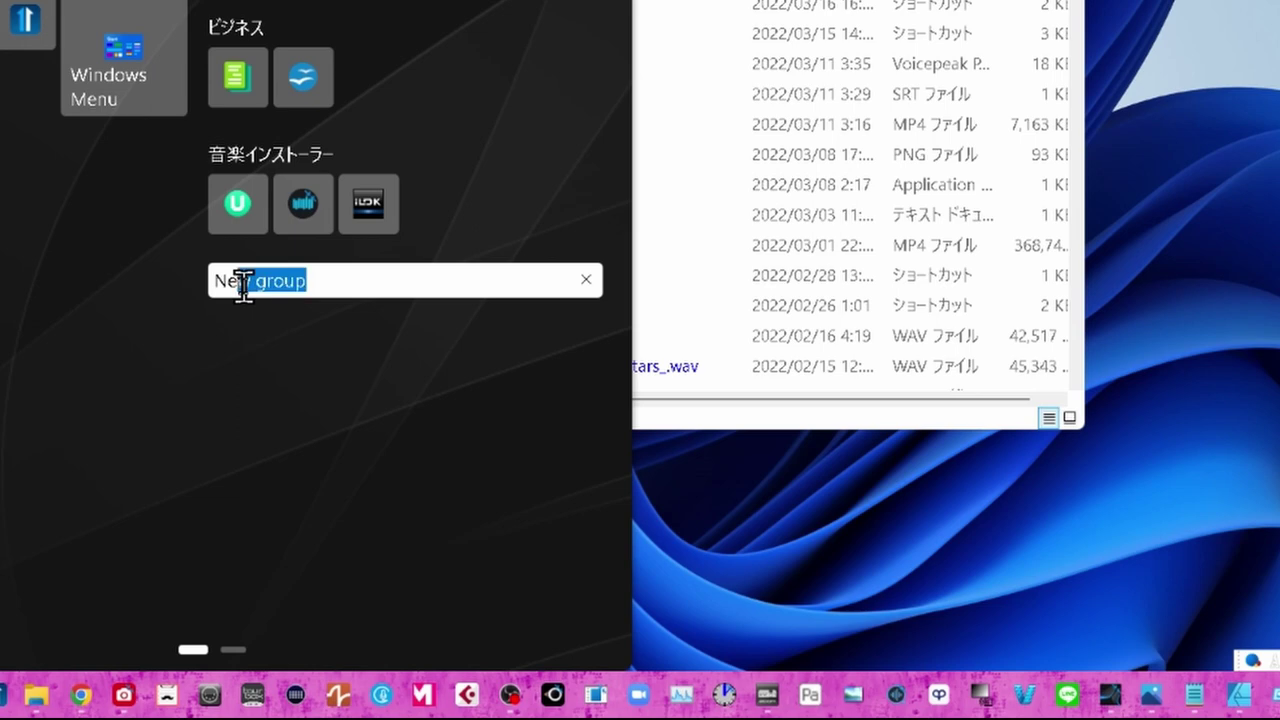
key(BackSpace)
key(BackSpace)
key(BackSpace)
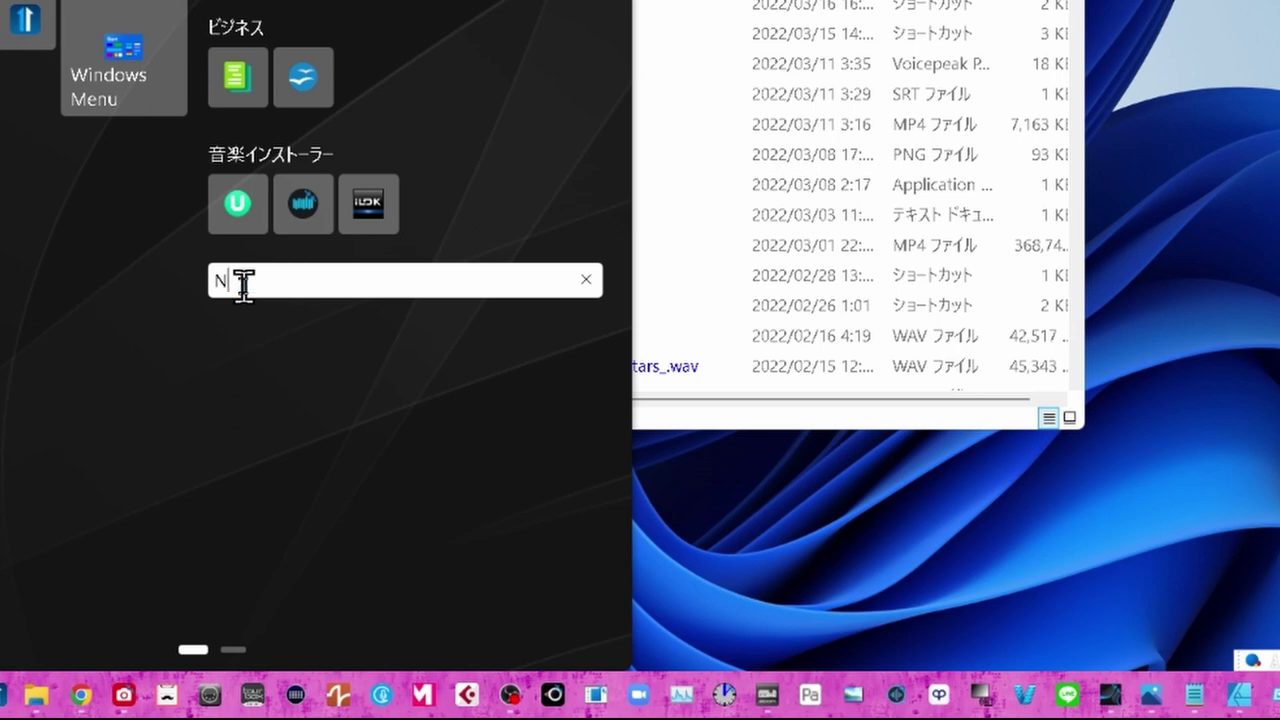
text(その)
key(Tab)
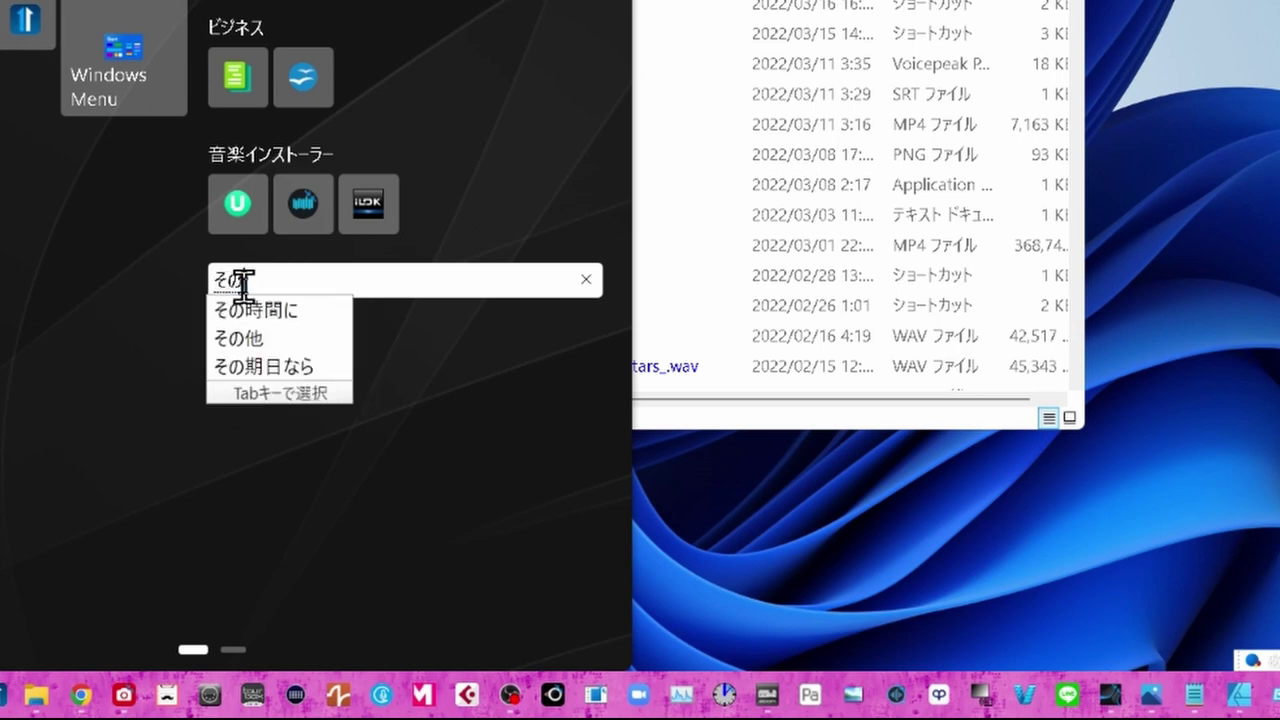
key(Return)
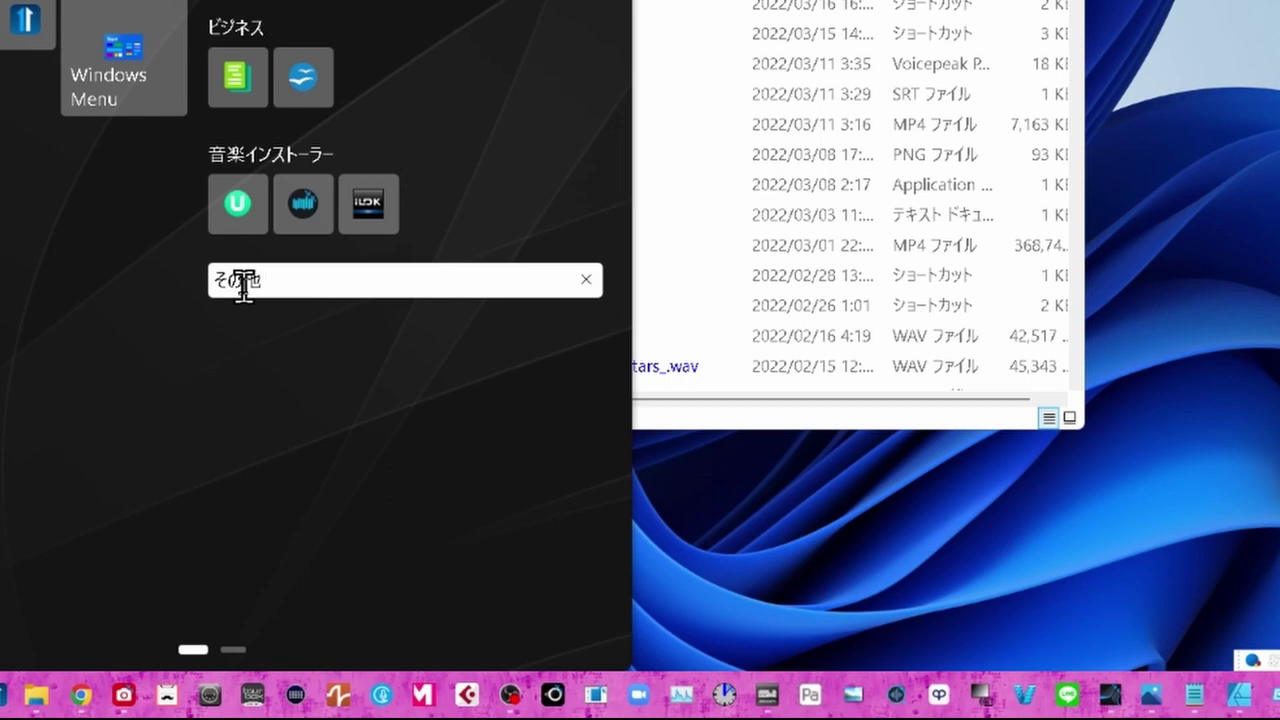
click(275, 398)
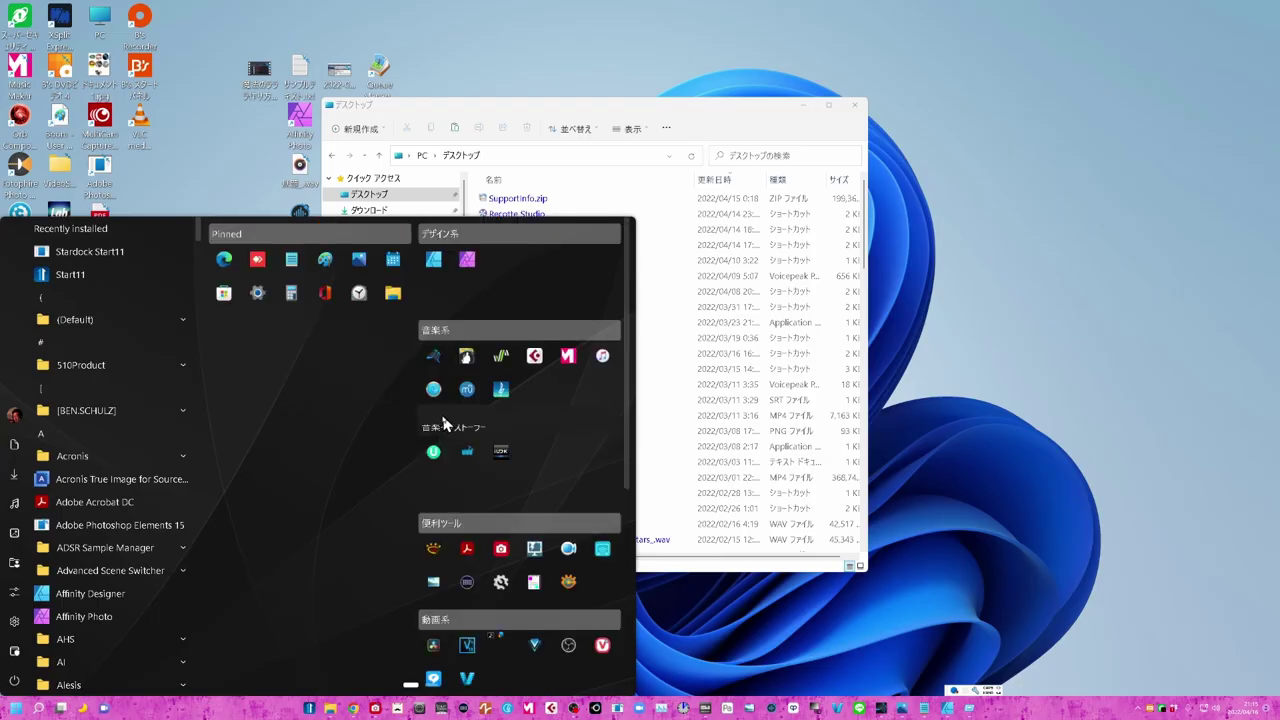
drag(445, 440, 448, 420)
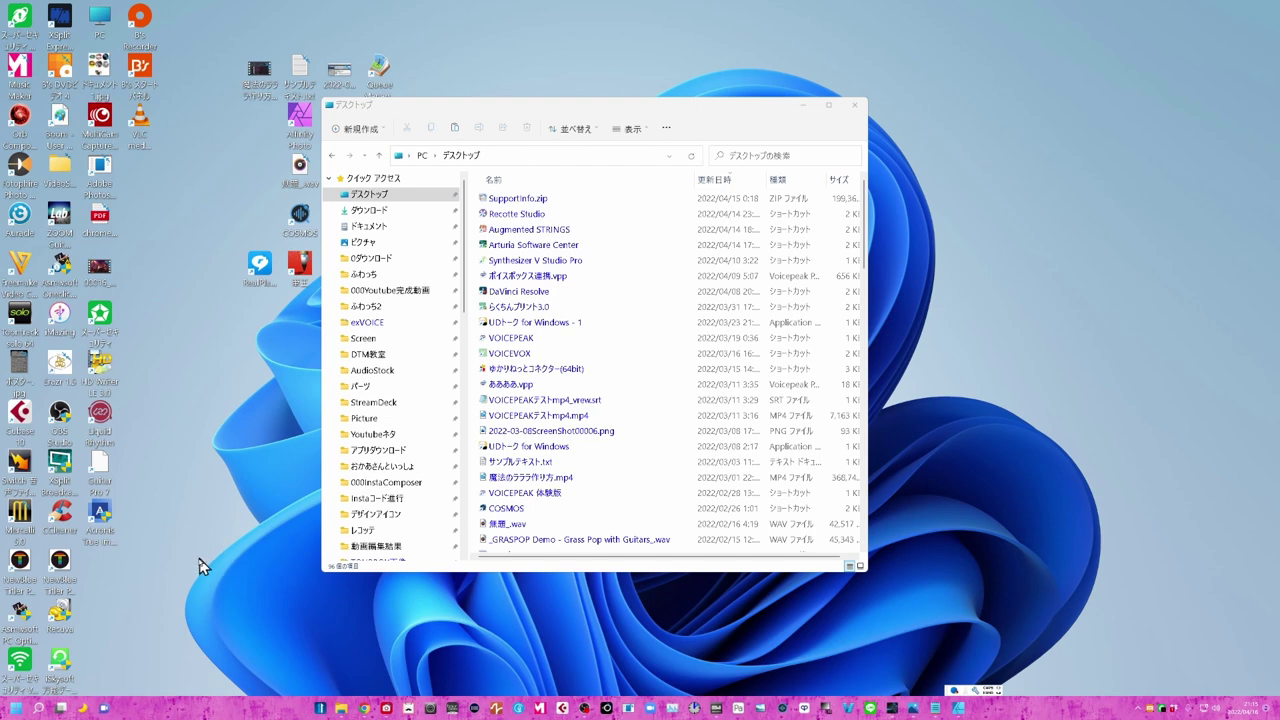
- Look over the open windows and virtual desktops in Task View and return to Desktop 1
mouse_move(63, 709)
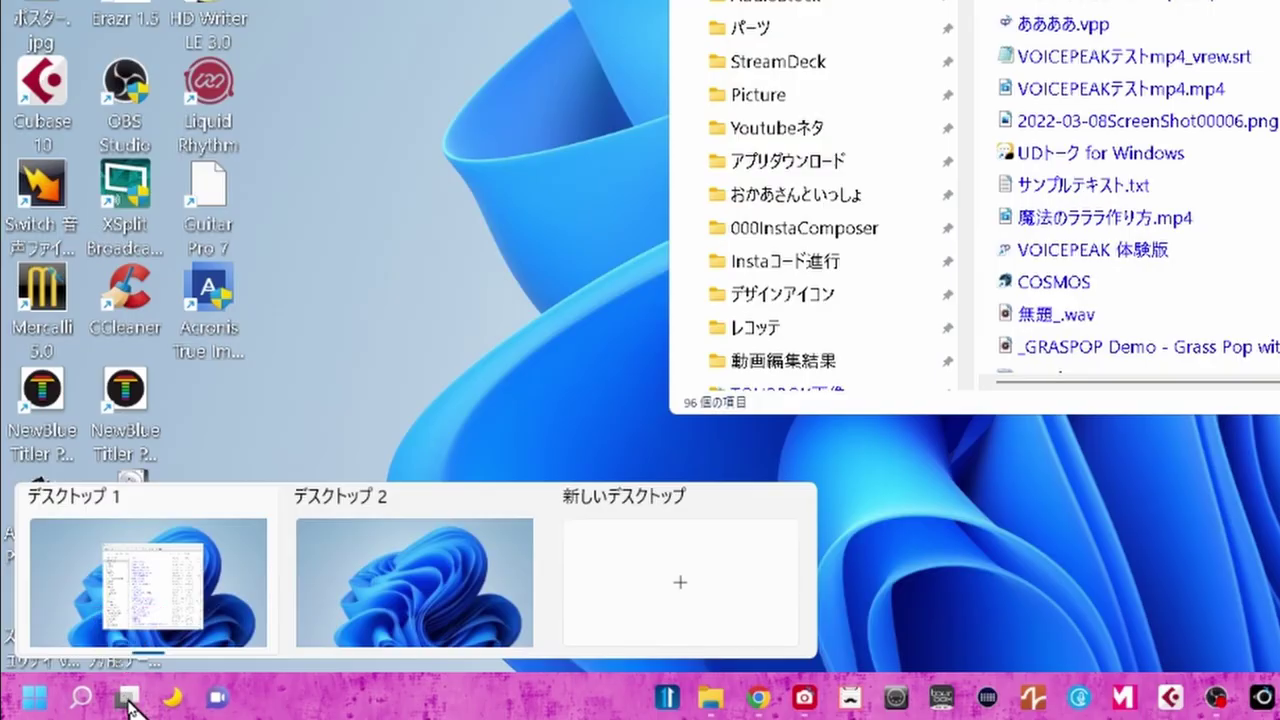
click(128, 700)
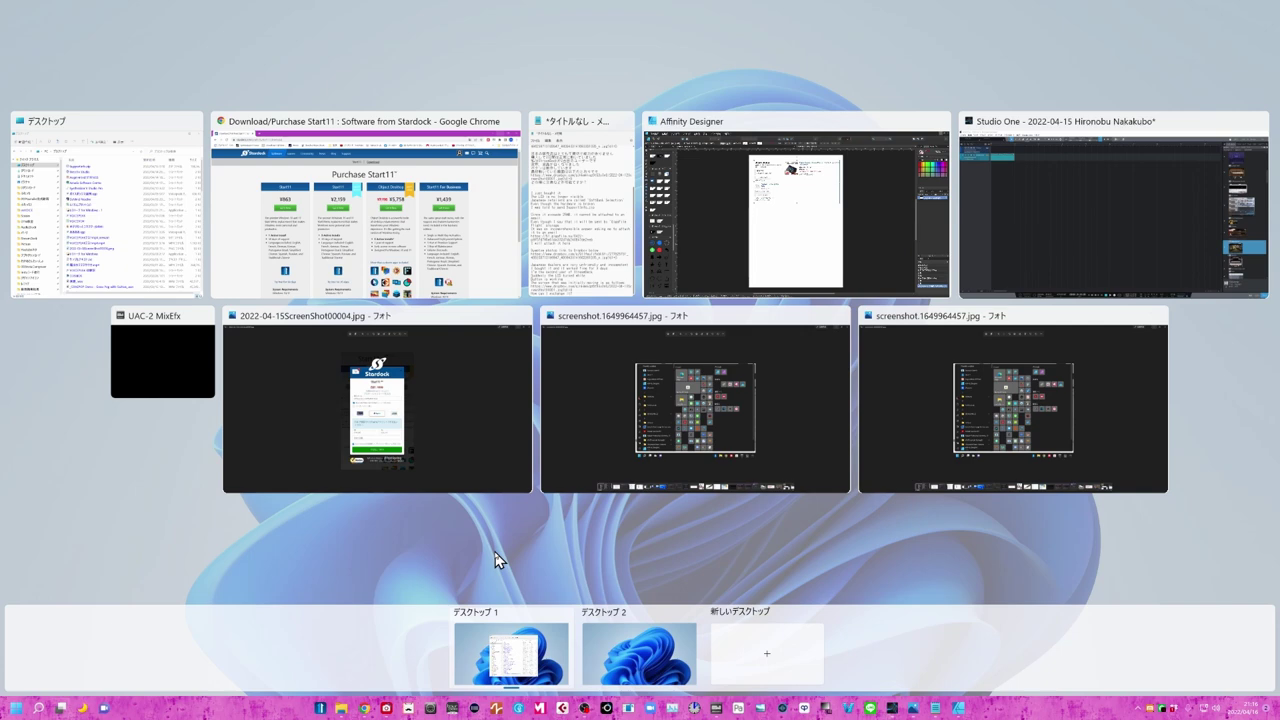
click(491, 651)
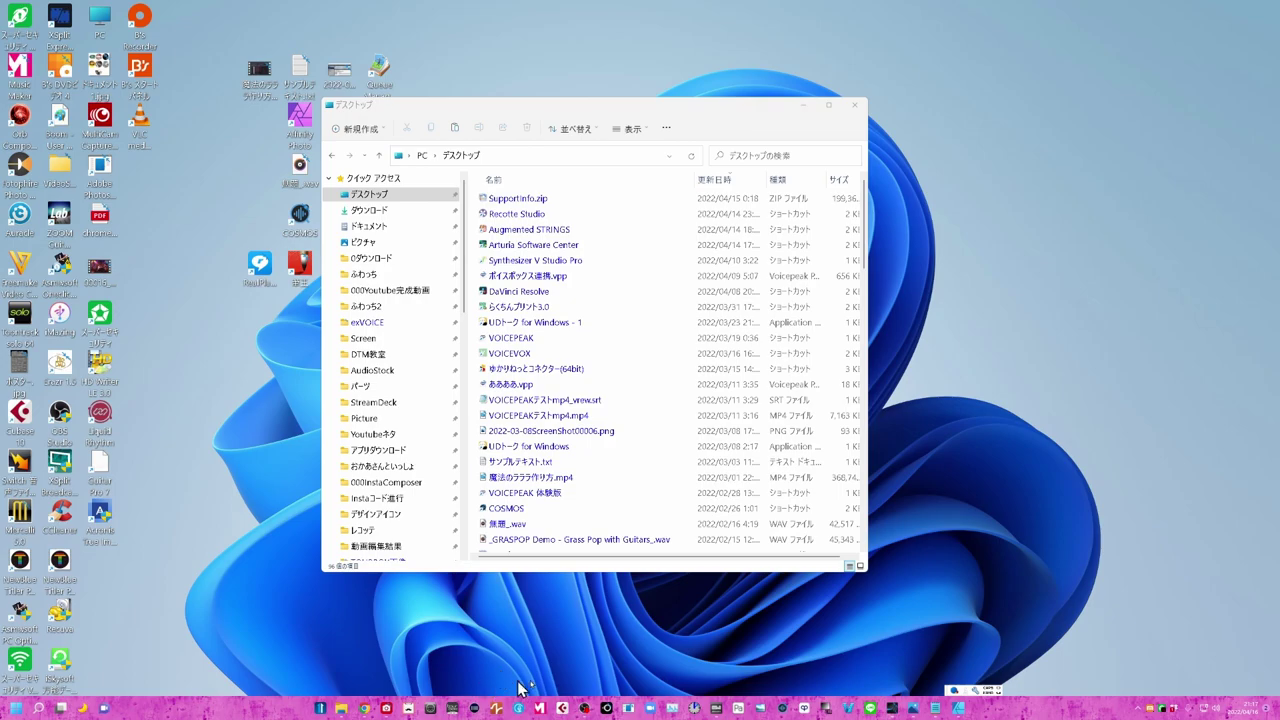
- Bring up screenshot.1649964457.jpg in Photos as a smaller window, and briefly show the untitled Notepad memo before minimising it
click(725, 708)
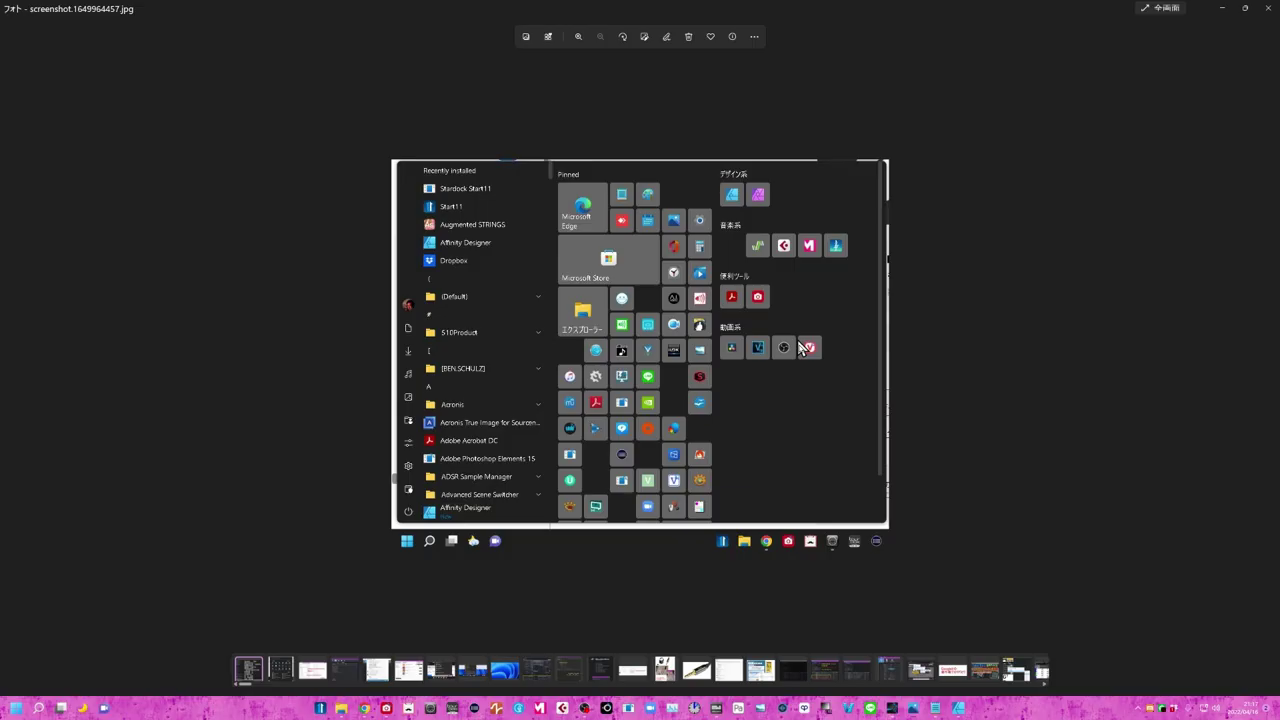
click(1245, 12)
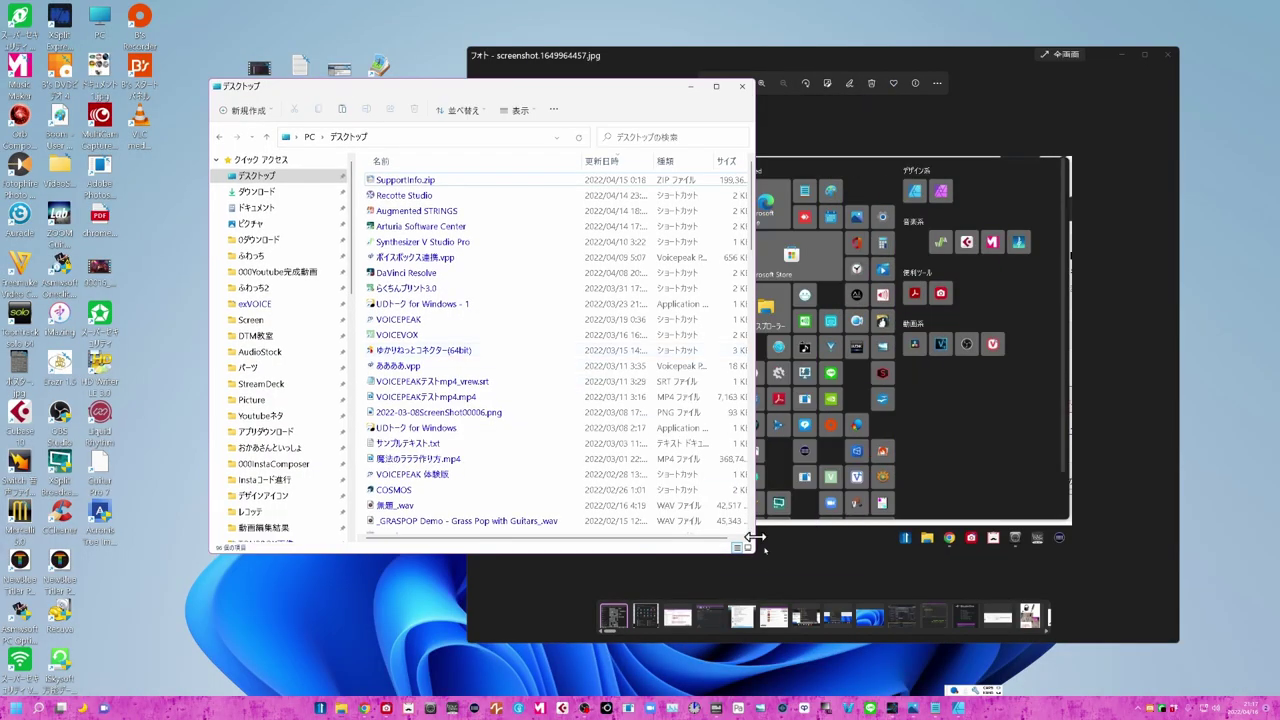
click(935, 708)
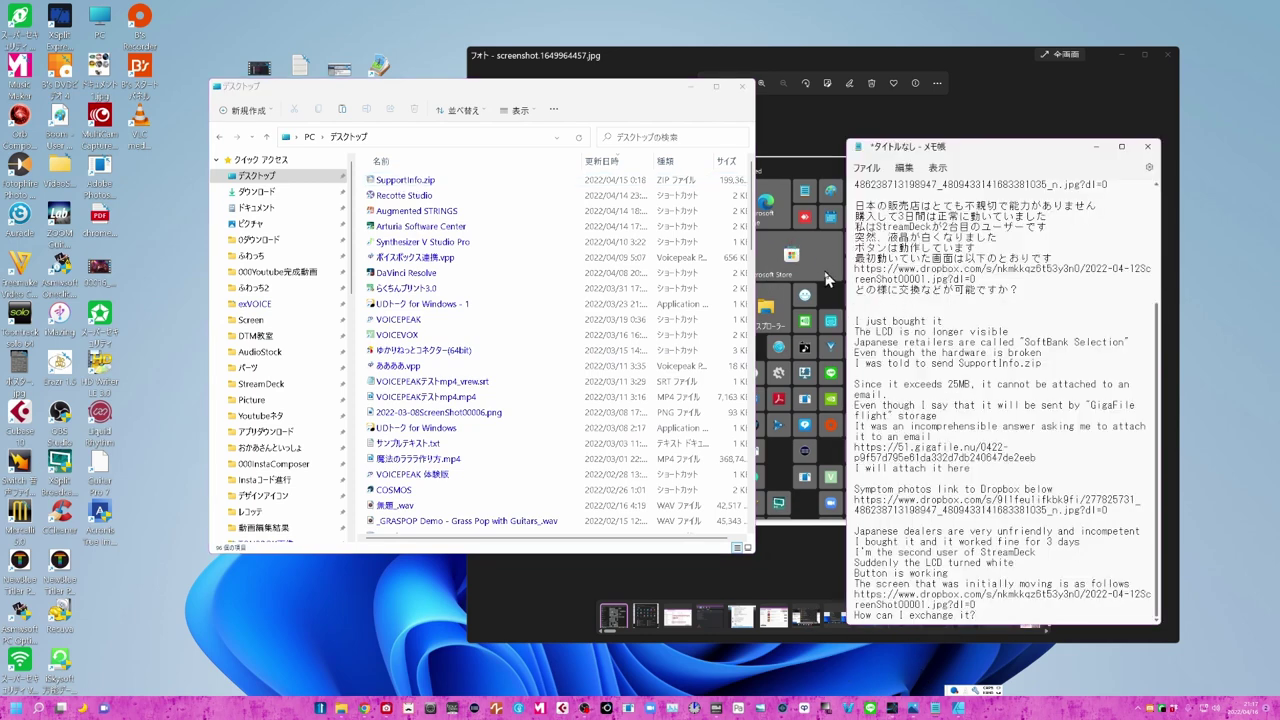
click(1094, 150)
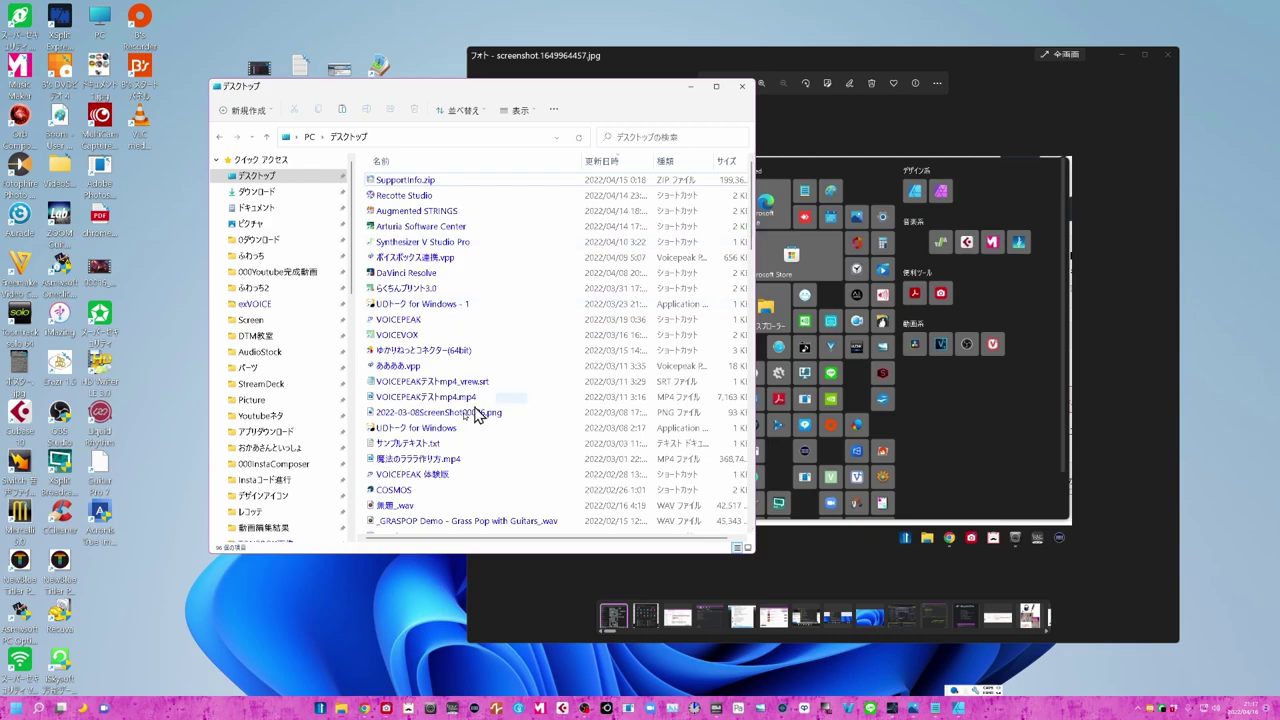
- Switch back and forth between Desktop 1 and Desktop 2, ending on the desktop with the TourBox console
key(super+Tab)
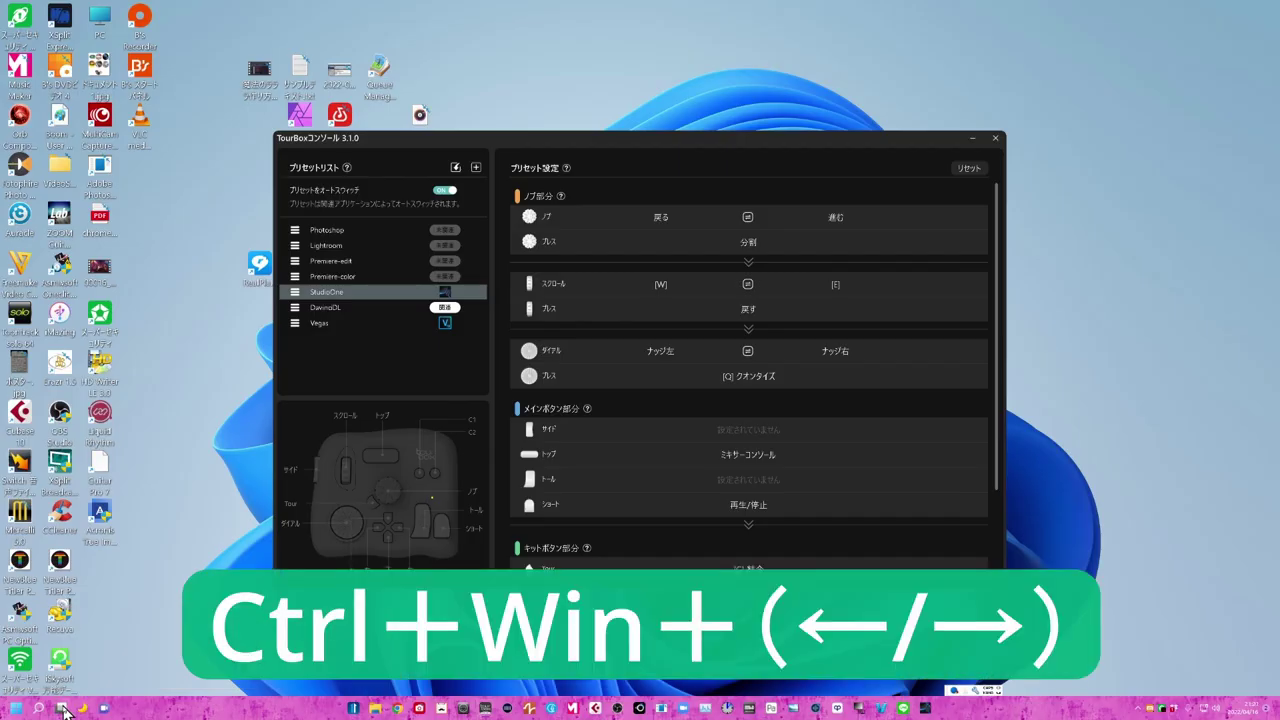
key(ctrl+super+Left)
key(ctrl+super+Right)
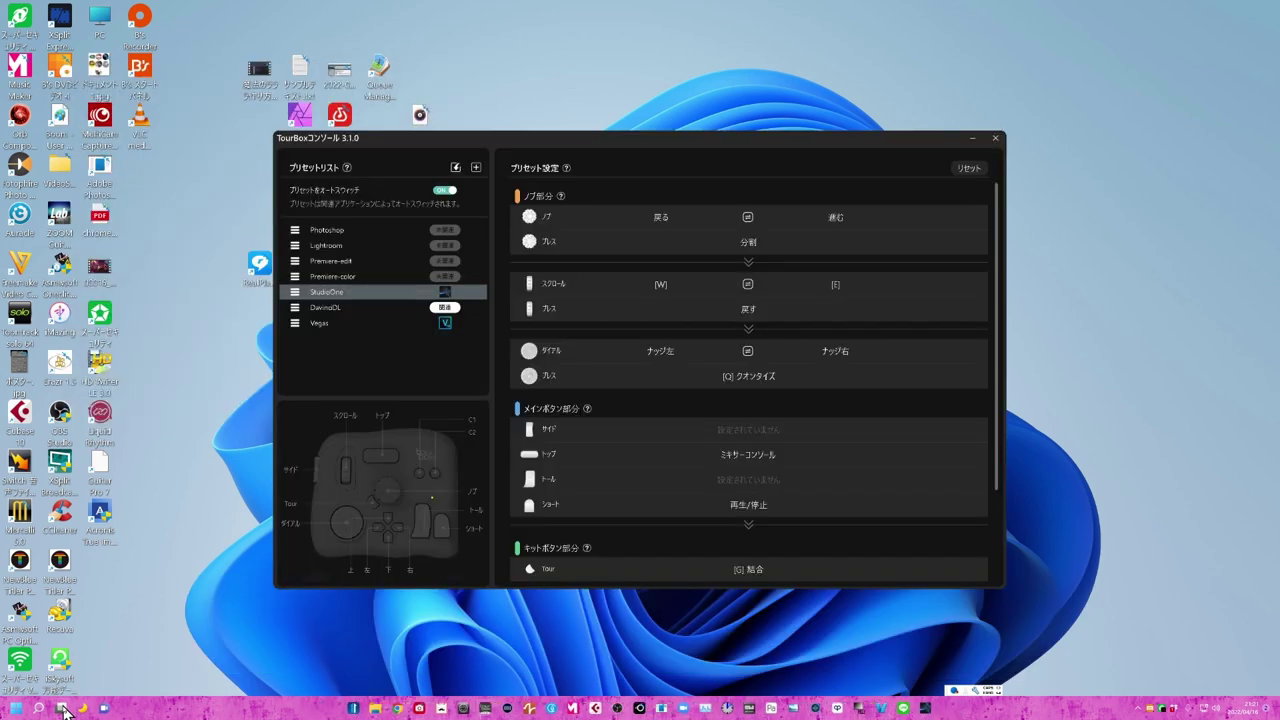
key(ctrl+super+Left)
key(ctrl+super+Right)
key(ctrl+super+Left)
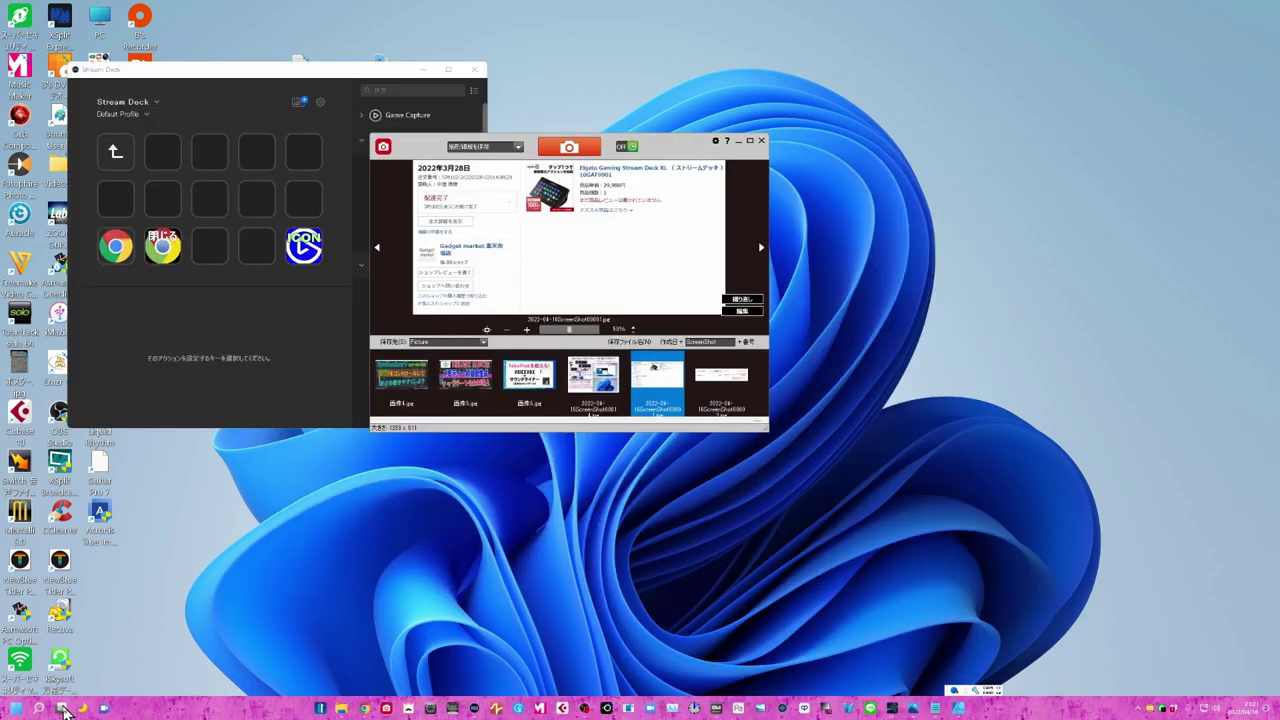
key(ctrl+super+Right)
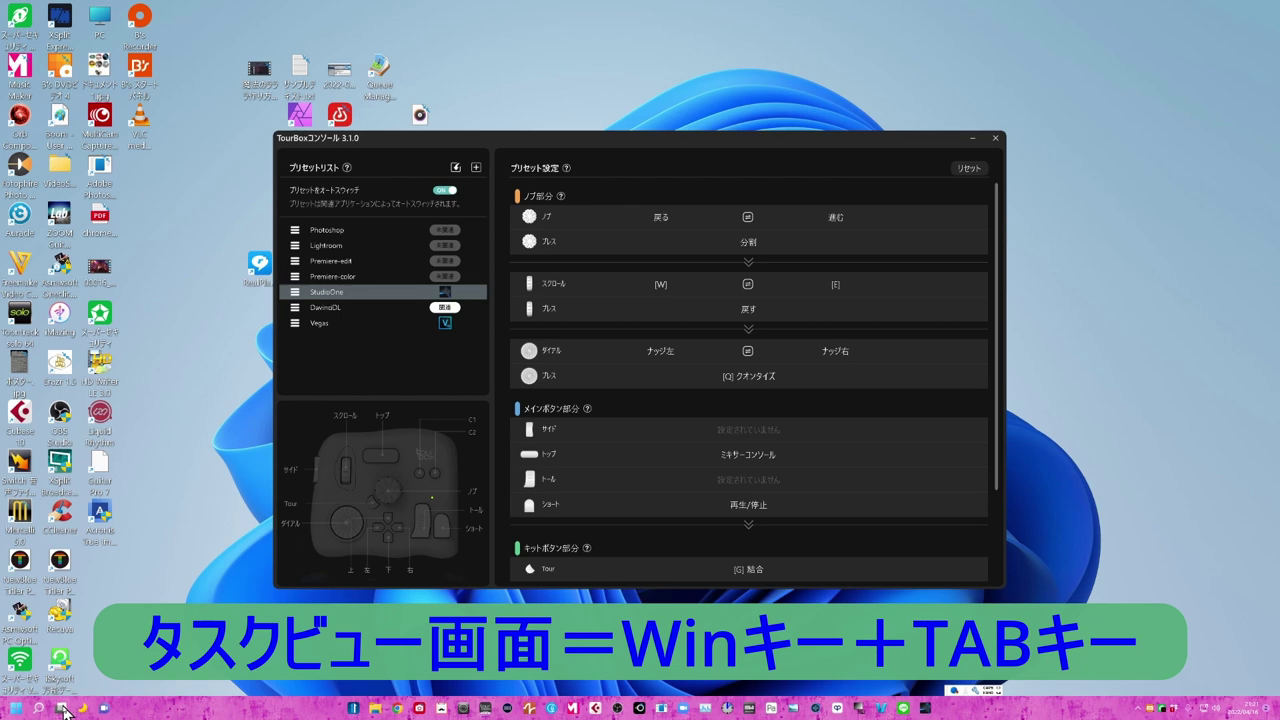
- Remove Desktop 2 in Task View and create a new empty virtual desktop
click(62, 708)
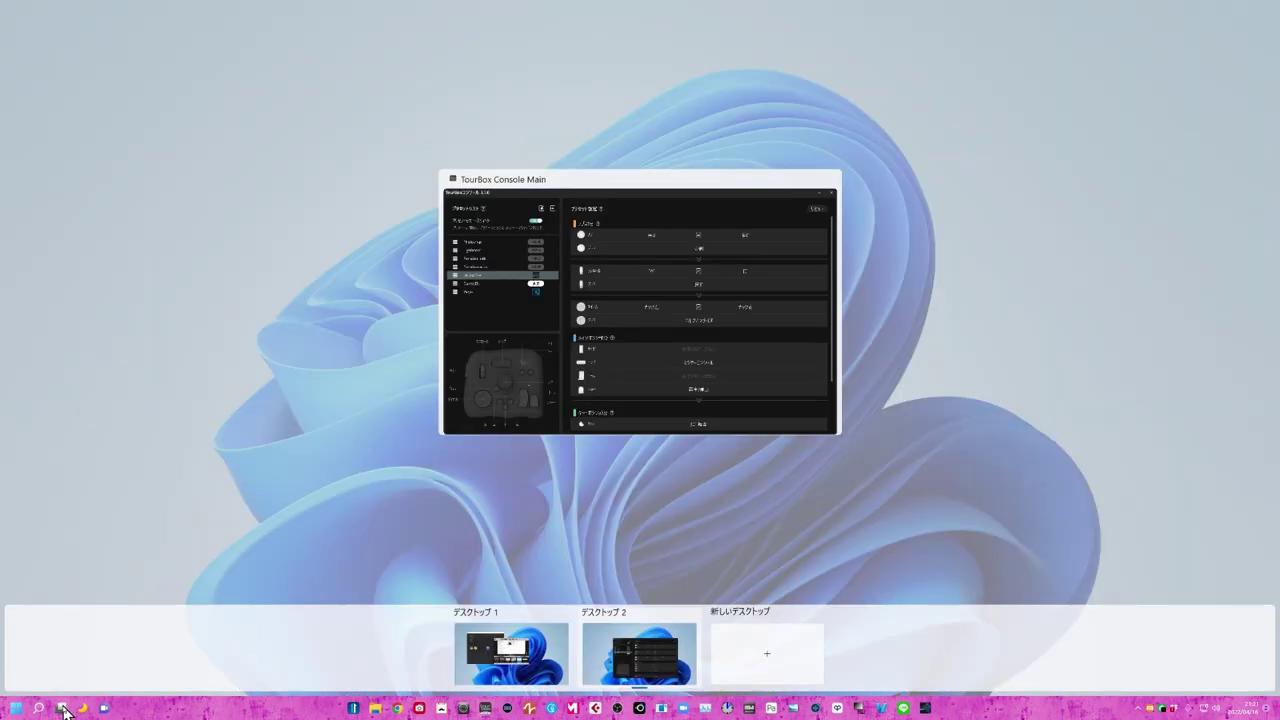
key(ctrl+super+F4)
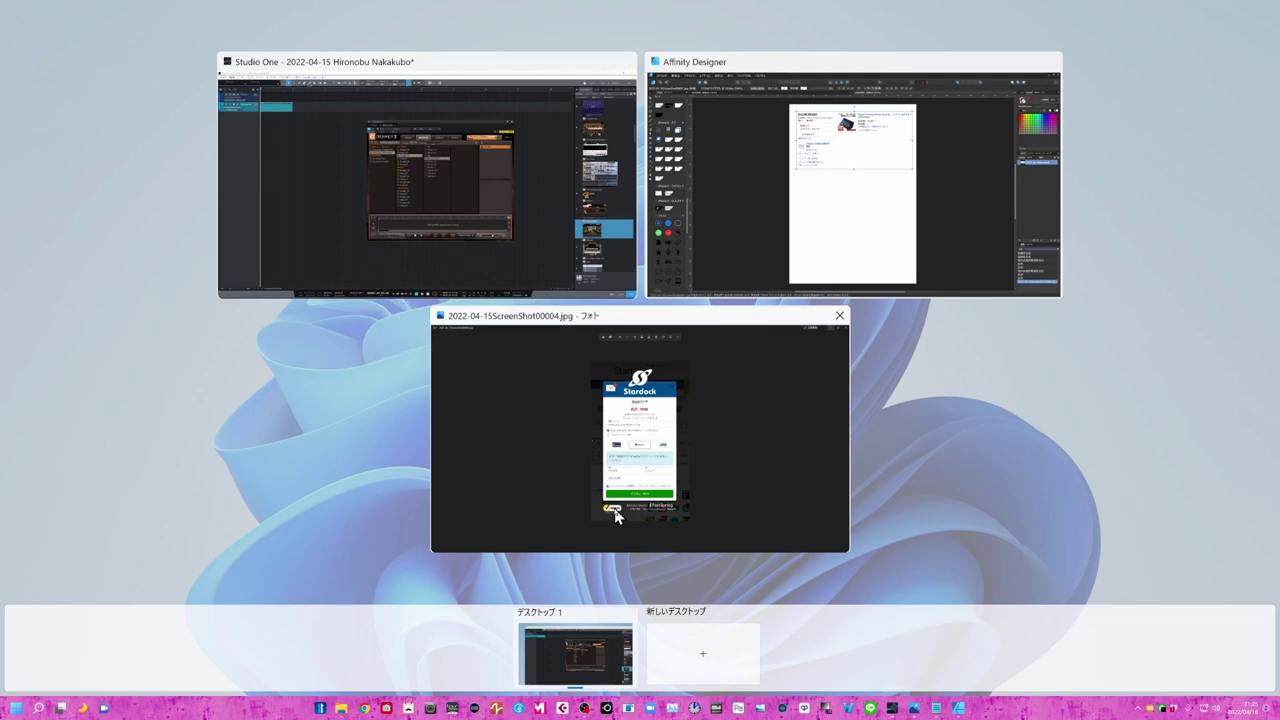
click(703, 661)
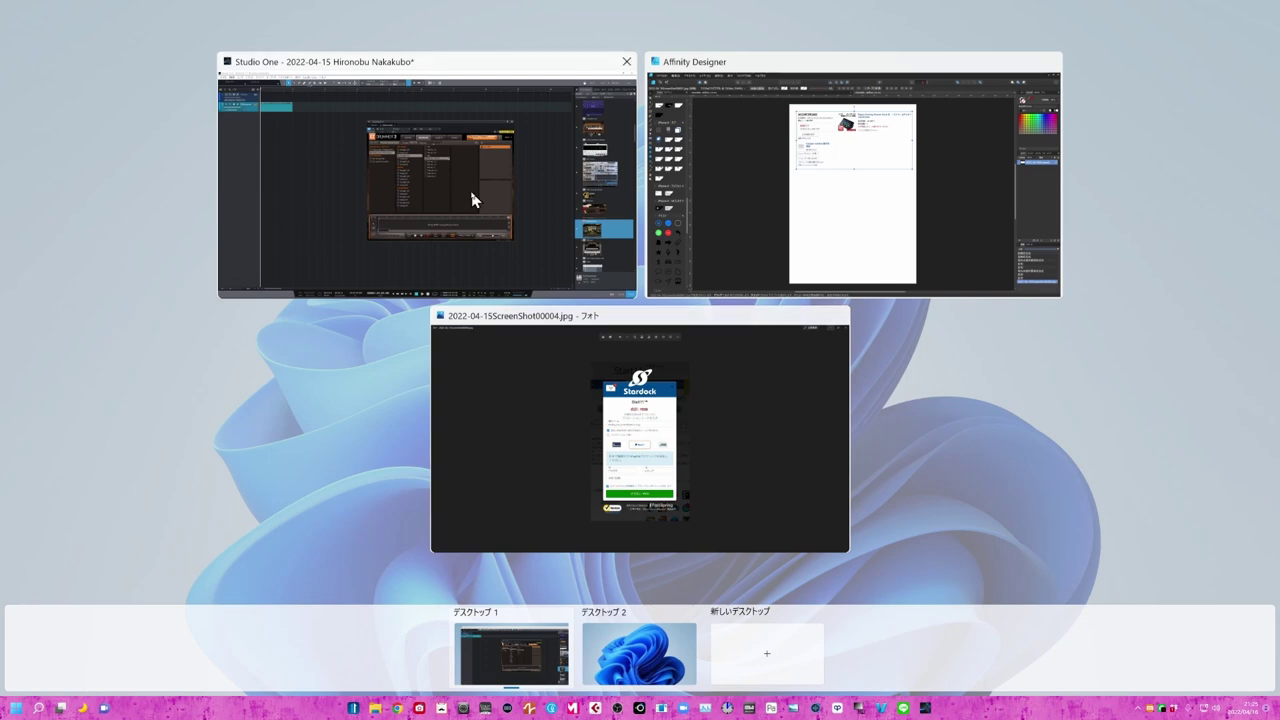
- Move the Studio One window from Desktop 1 to Desktop 2 and switch to that desktop
drag(473, 200, 645, 640)
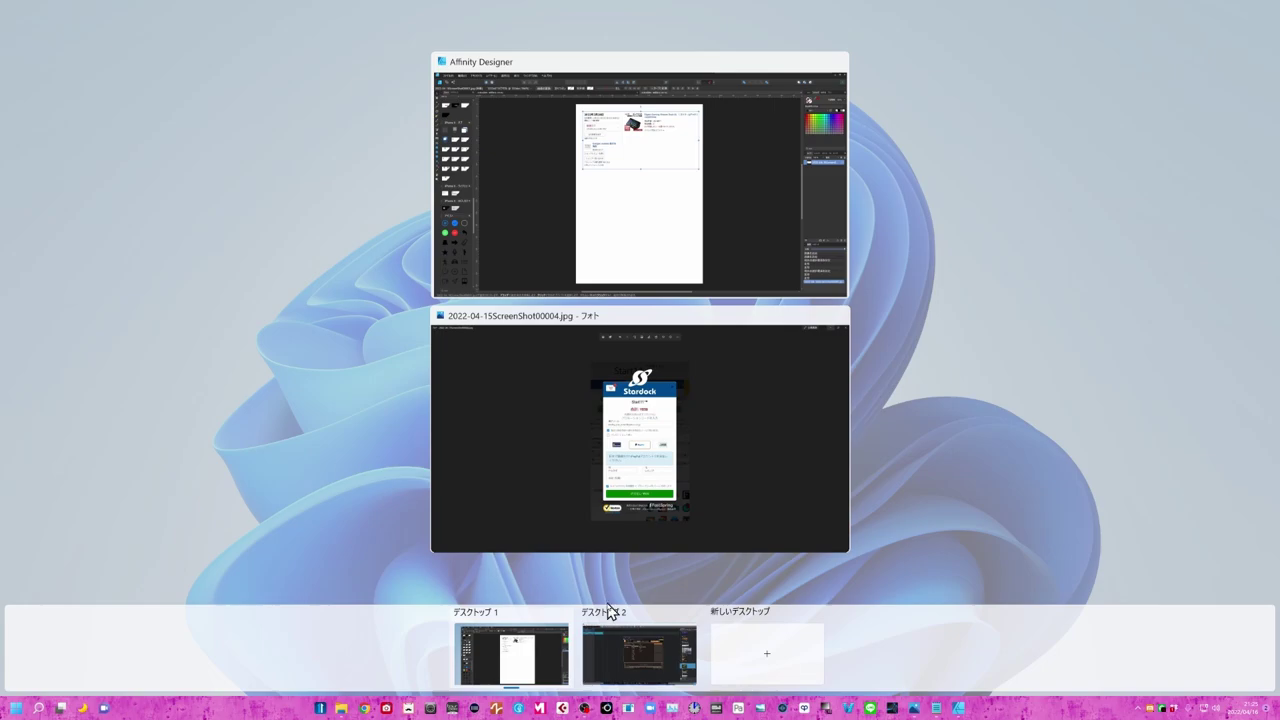
click(614, 650)
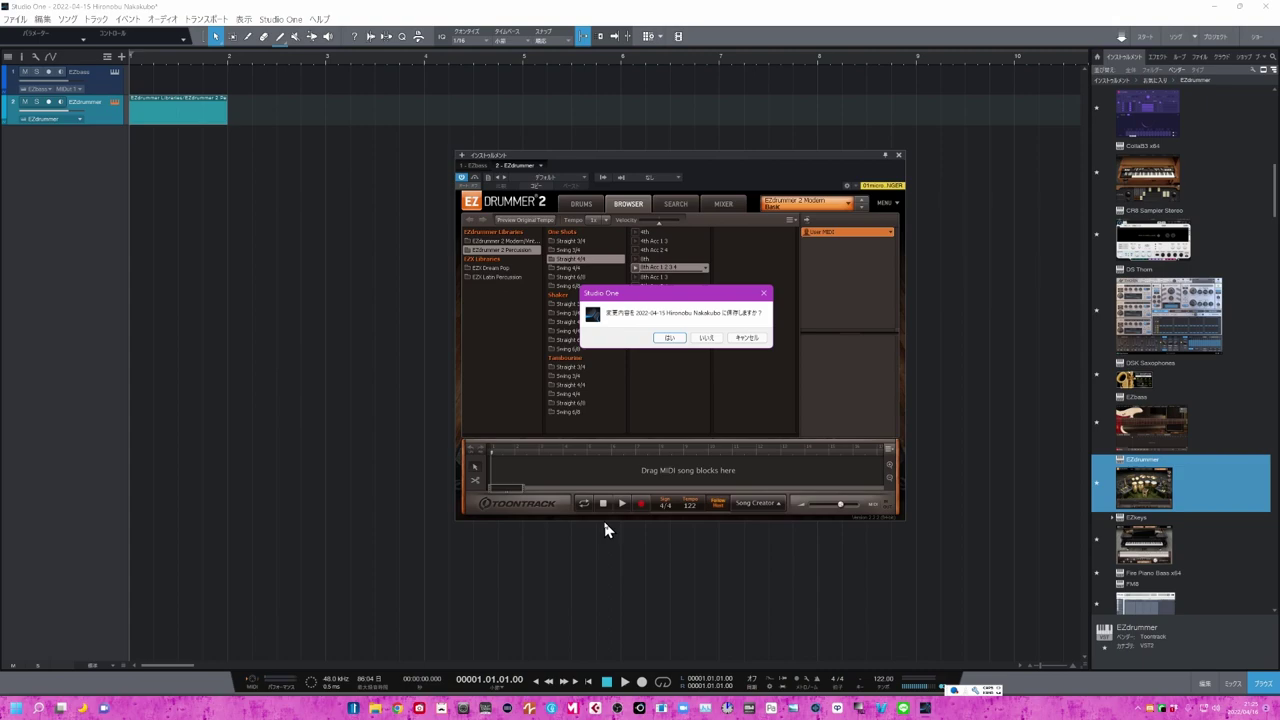
- Switch to Desktop 1 through Task View and cancel closing the unsaved document in Affinity Designer
key(super+Tab)
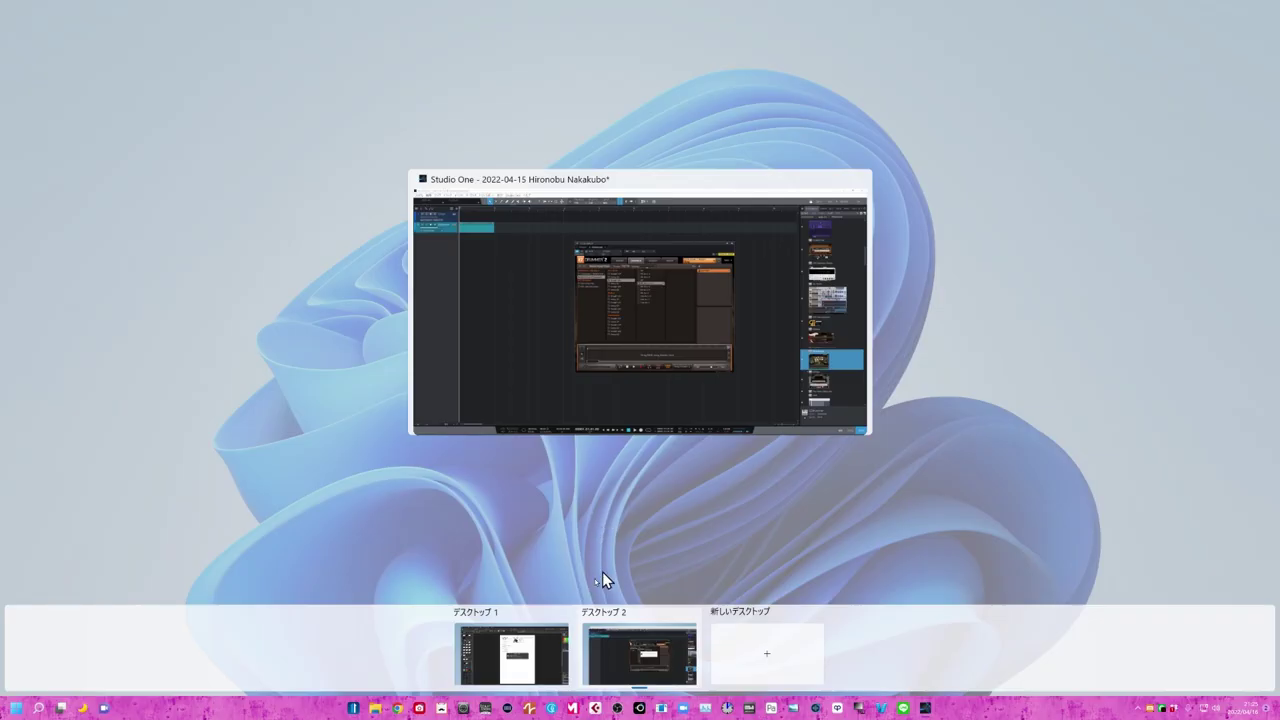
click(527, 656)
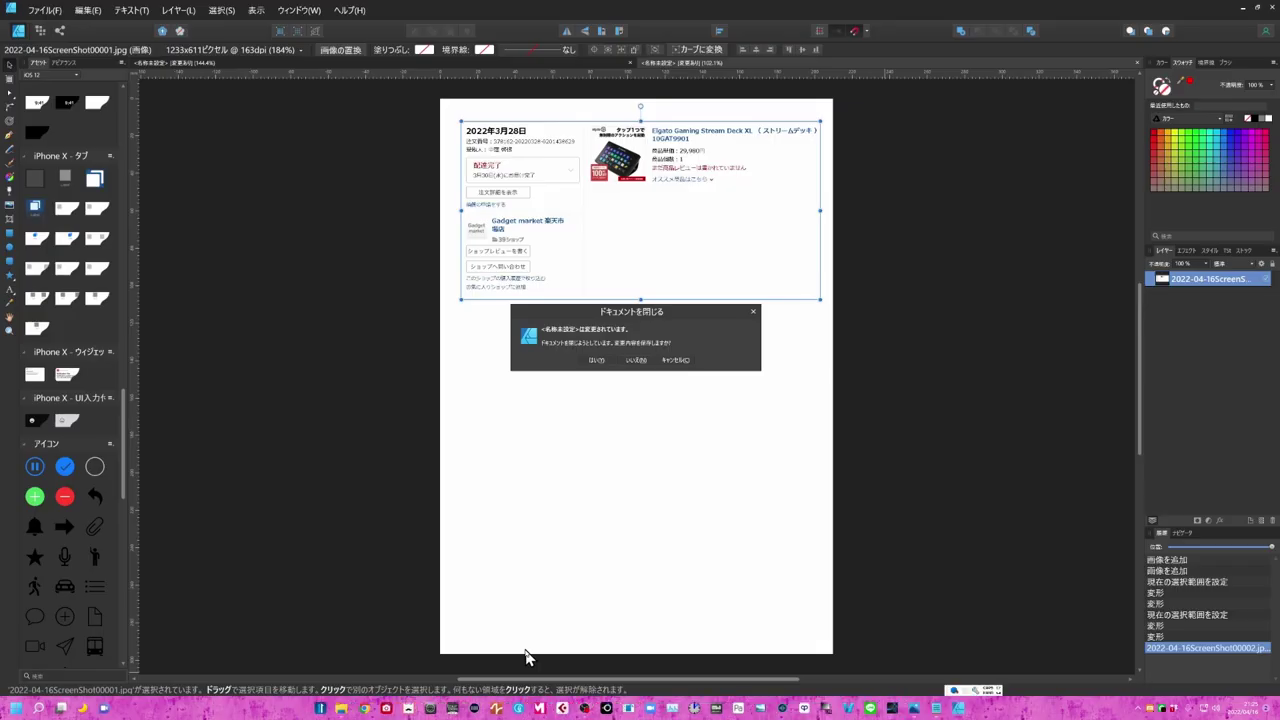
click(678, 362)
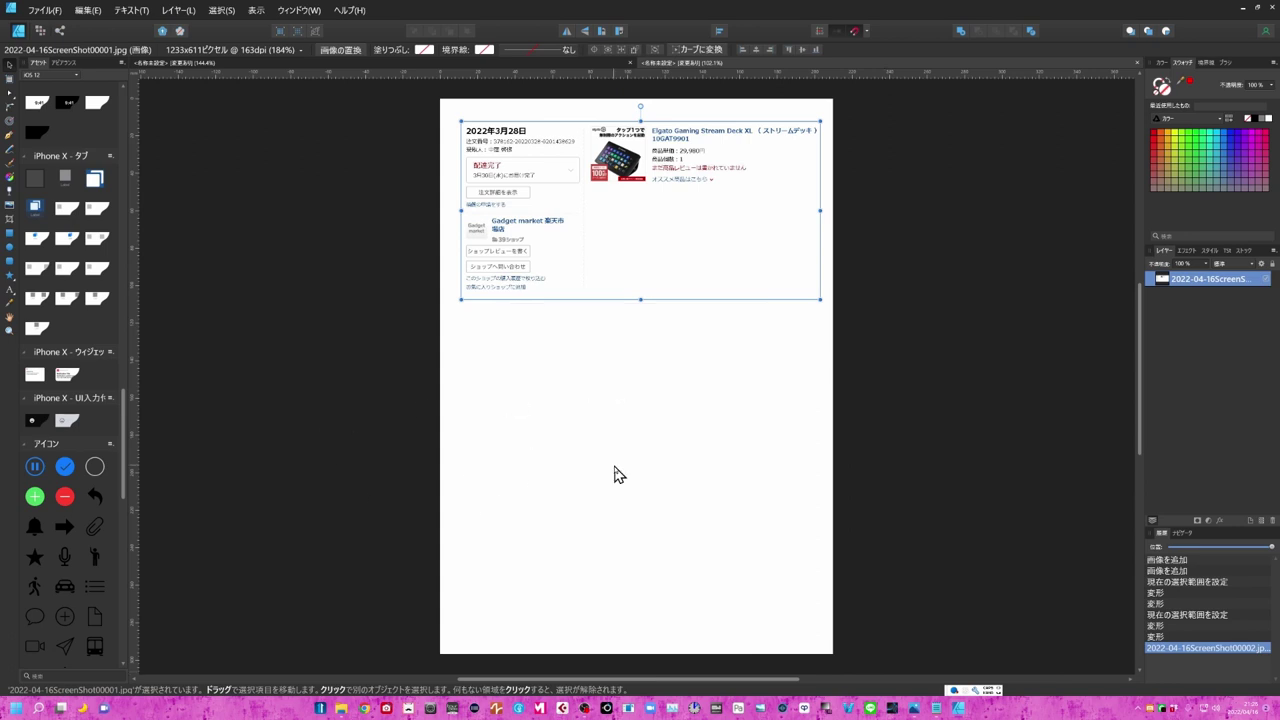